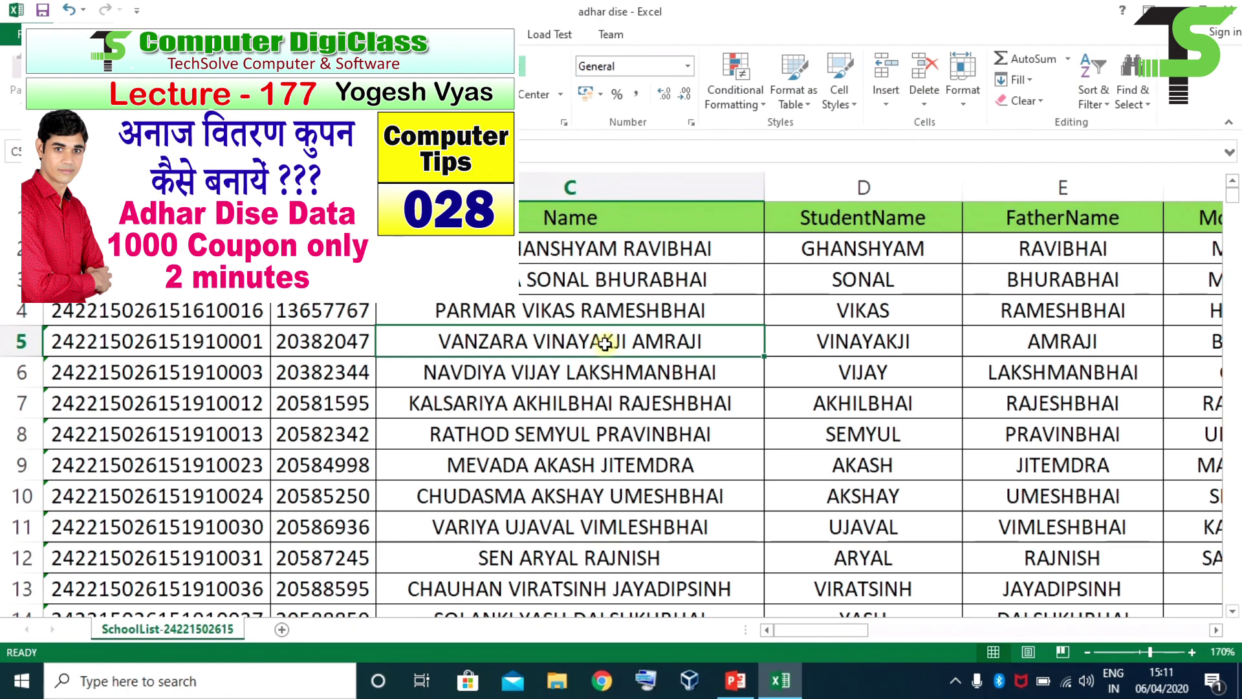
# Inspect the father's name in E2, first name in D2, and C2's CONCATENATE full-name formula
pyautogui.click(907, 246)
pyautogui.click(1038, 262)
pyautogui.click(1193, 254)
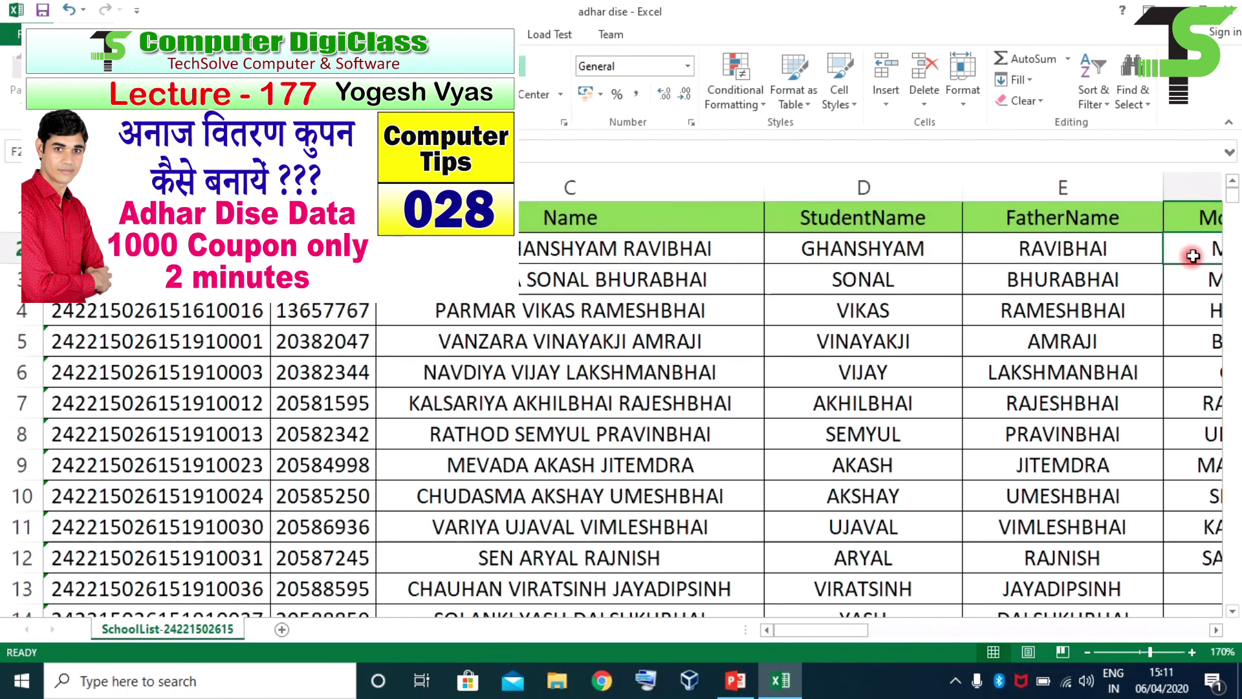
pyautogui.click(940, 261)
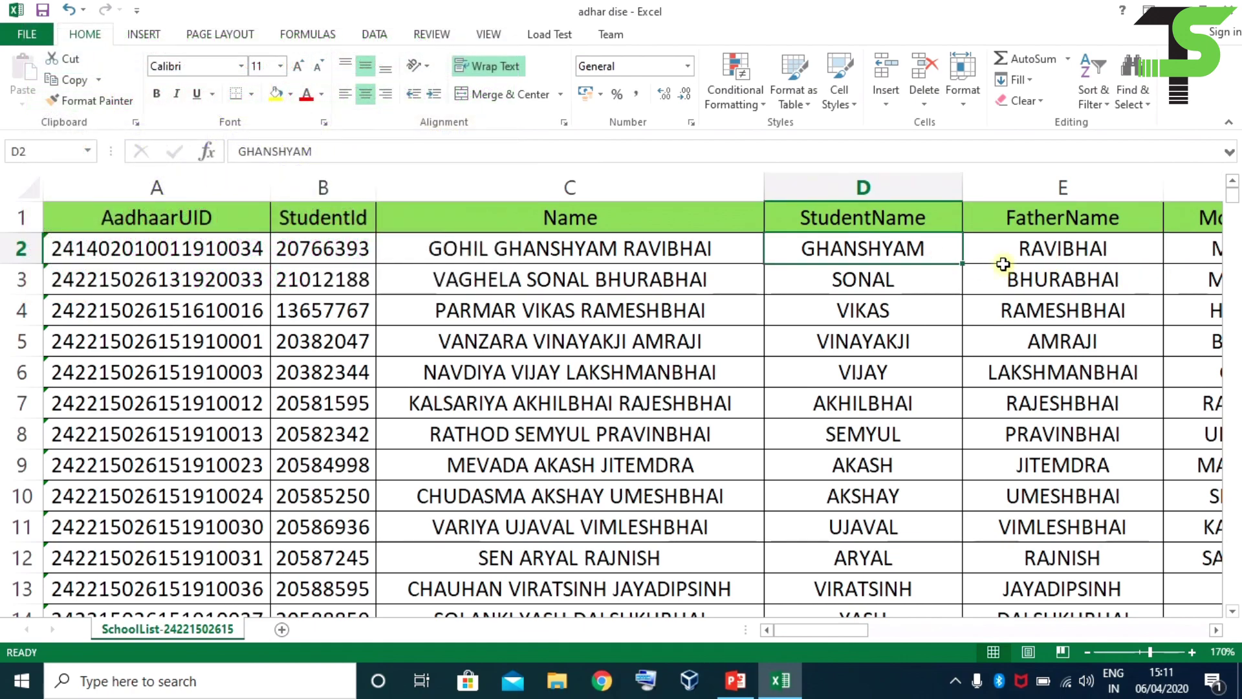
pyautogui.click(635, 247)
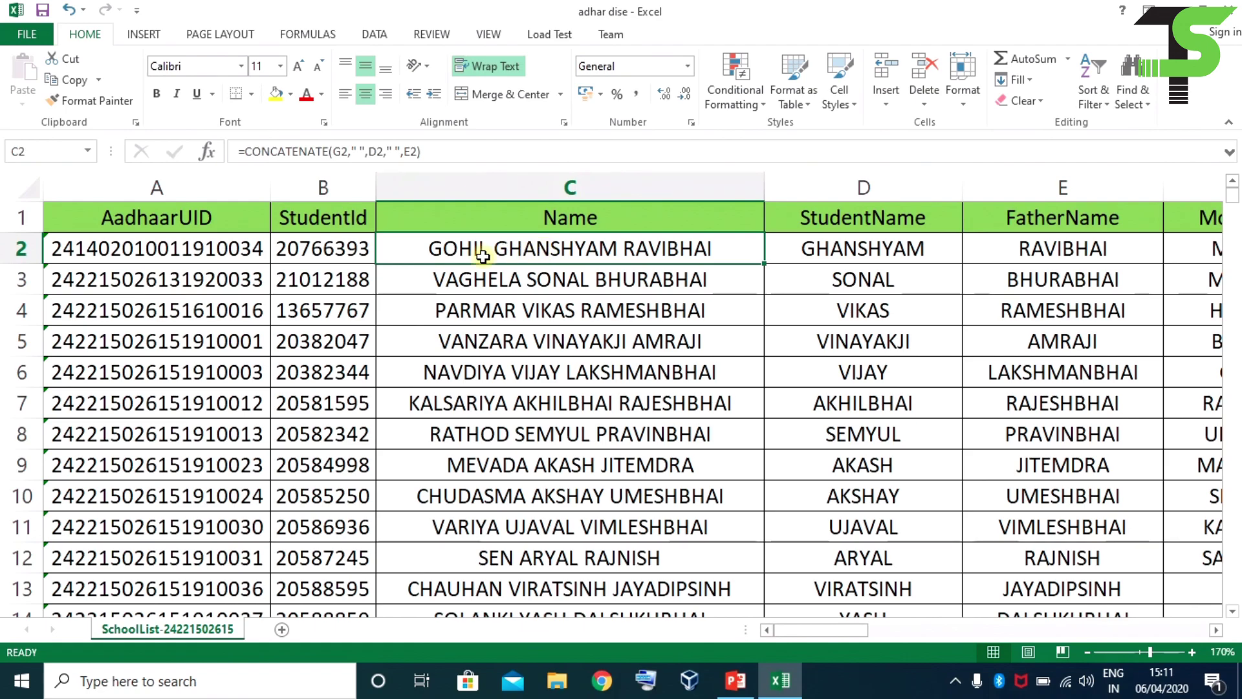
pyautogui.doubleClick(510, 240)
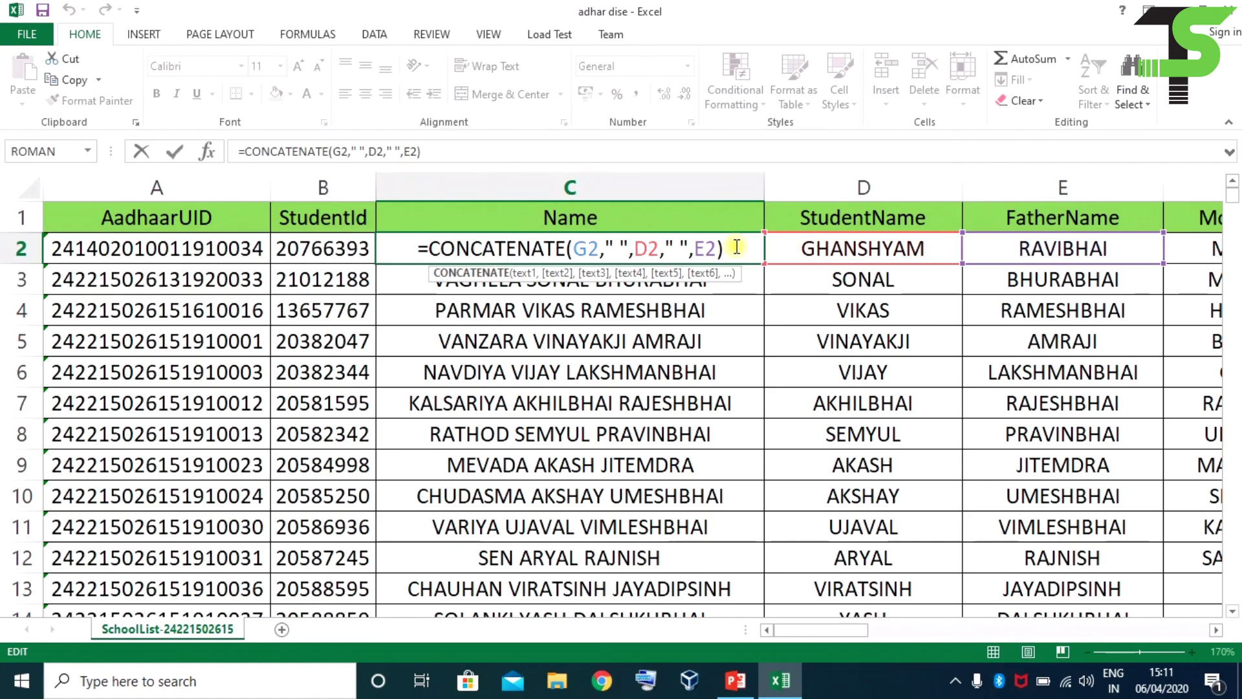
pyautogui.press('Return')
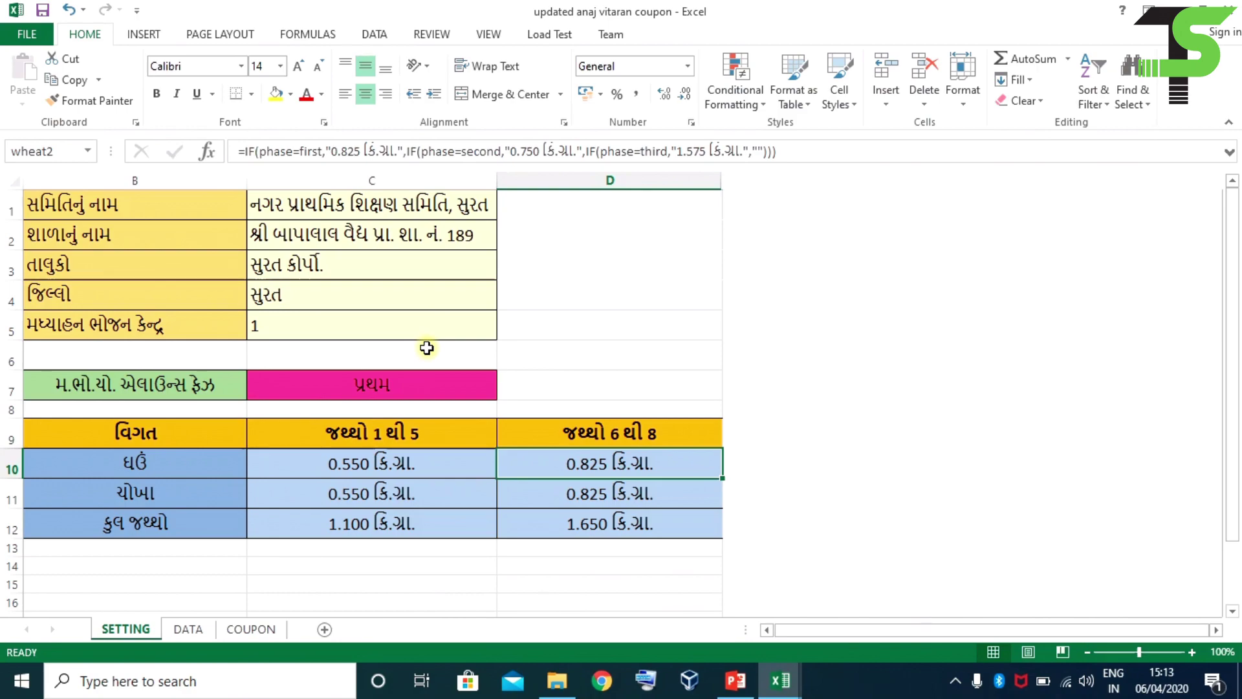
# Review the committee, school, taluka, district and meal centre entries in C1 to C5
pyautogui.click(239, 208)
pyautogui.click(335, 205)
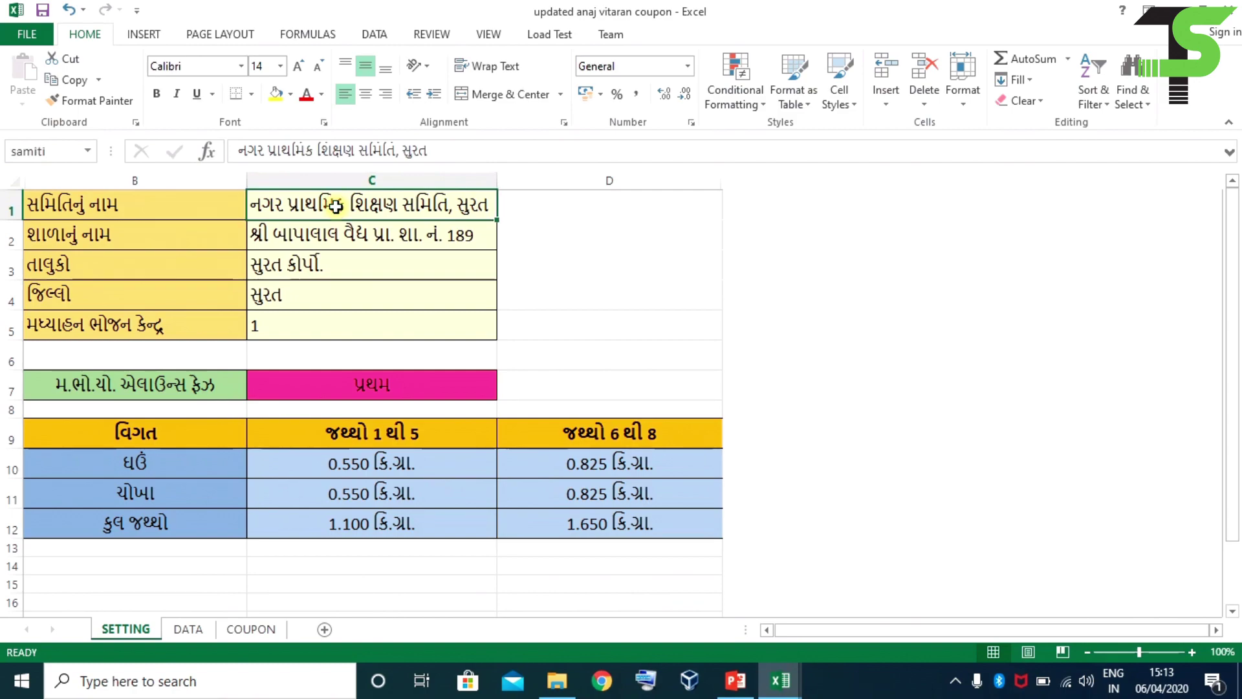
pyautogui.click(336, 235)
pyautogui.click(341, 261)
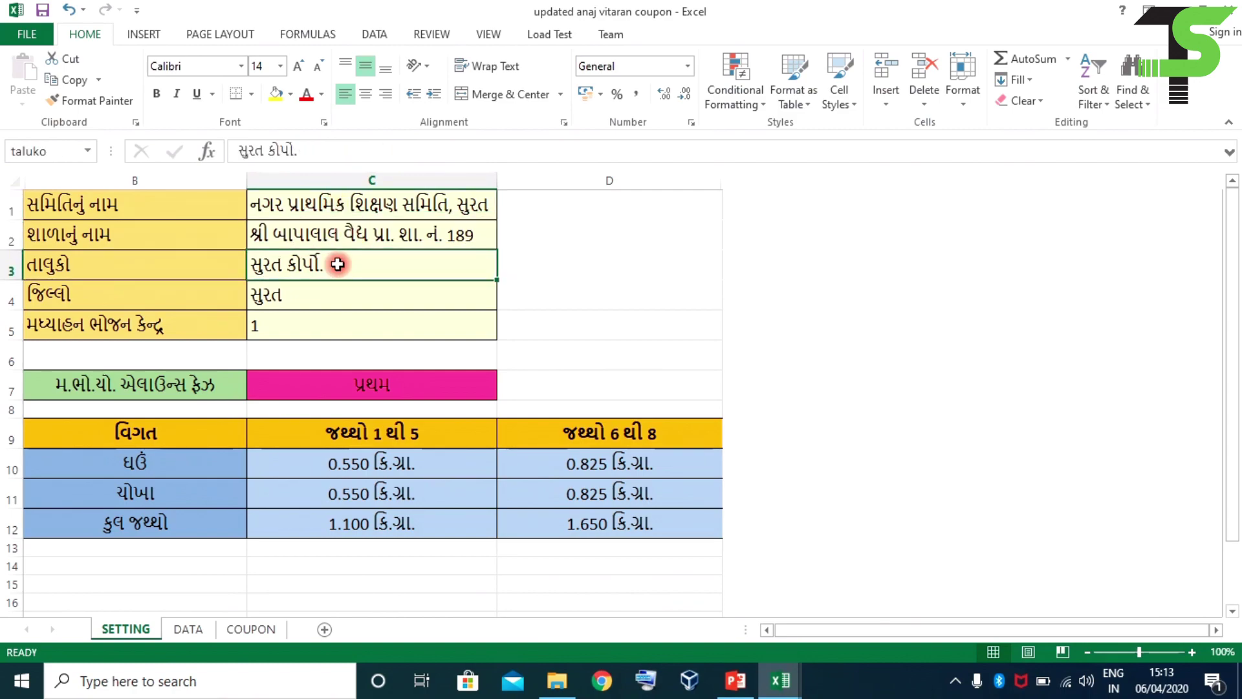
pyautogui.click(324, 290)
pyautogui.click(305, 325)
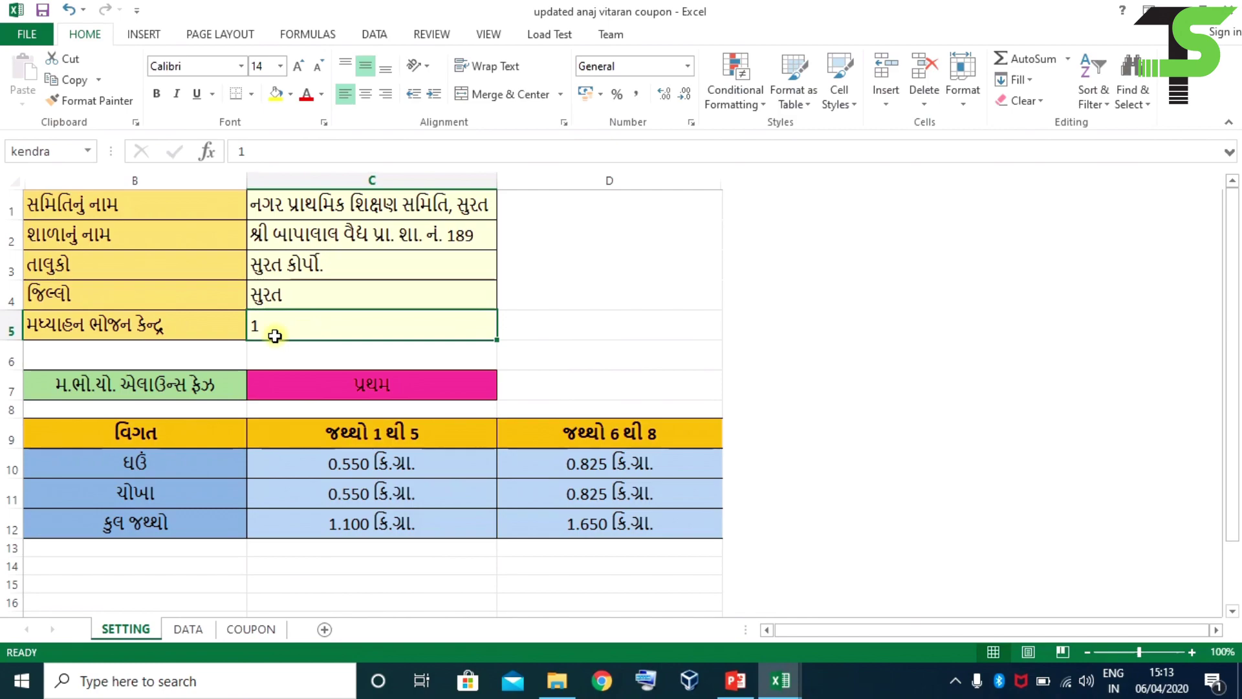
# Select the allowance phase cell C7 and reveal its dropdown of phase choices
pyautogui.click(355, 383)
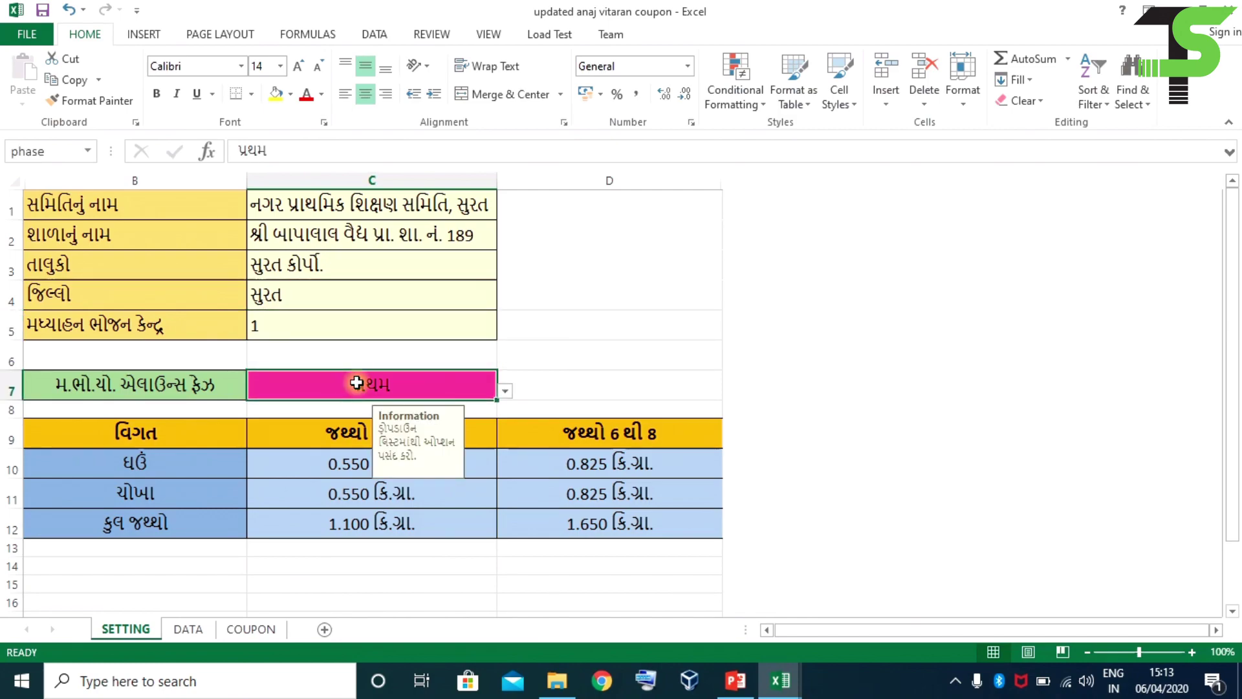
pyautogui.click(180, 386)
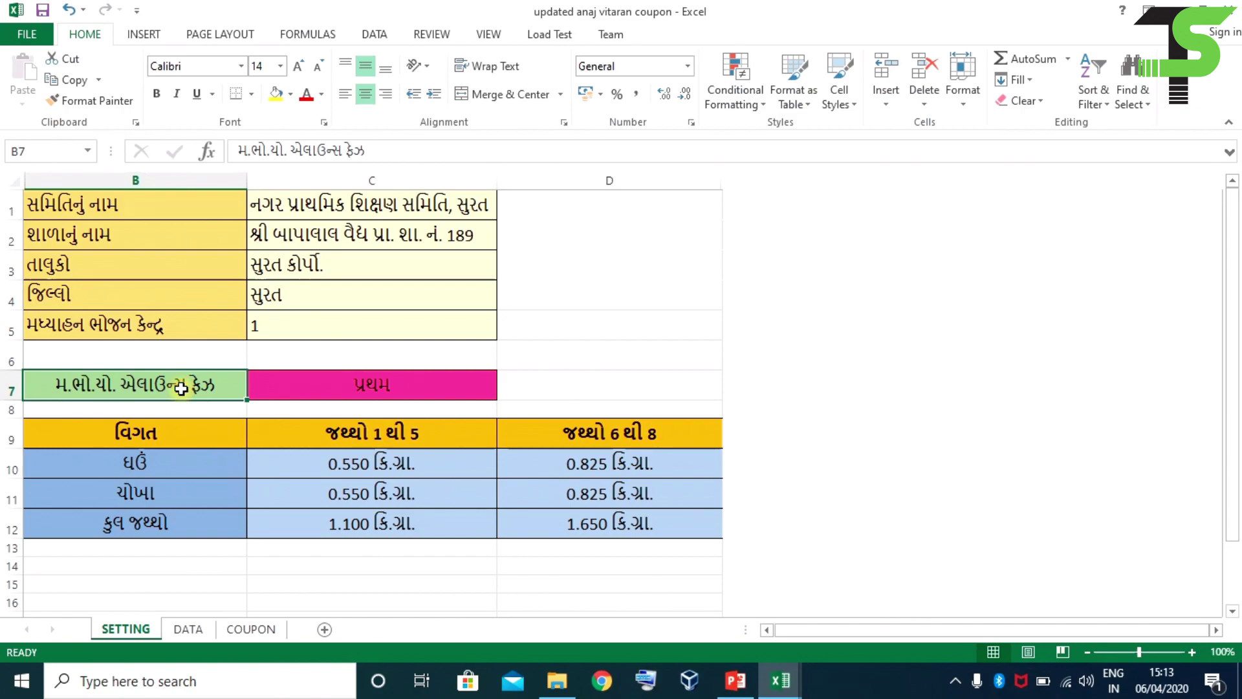
pyautogui.click(387, 386)
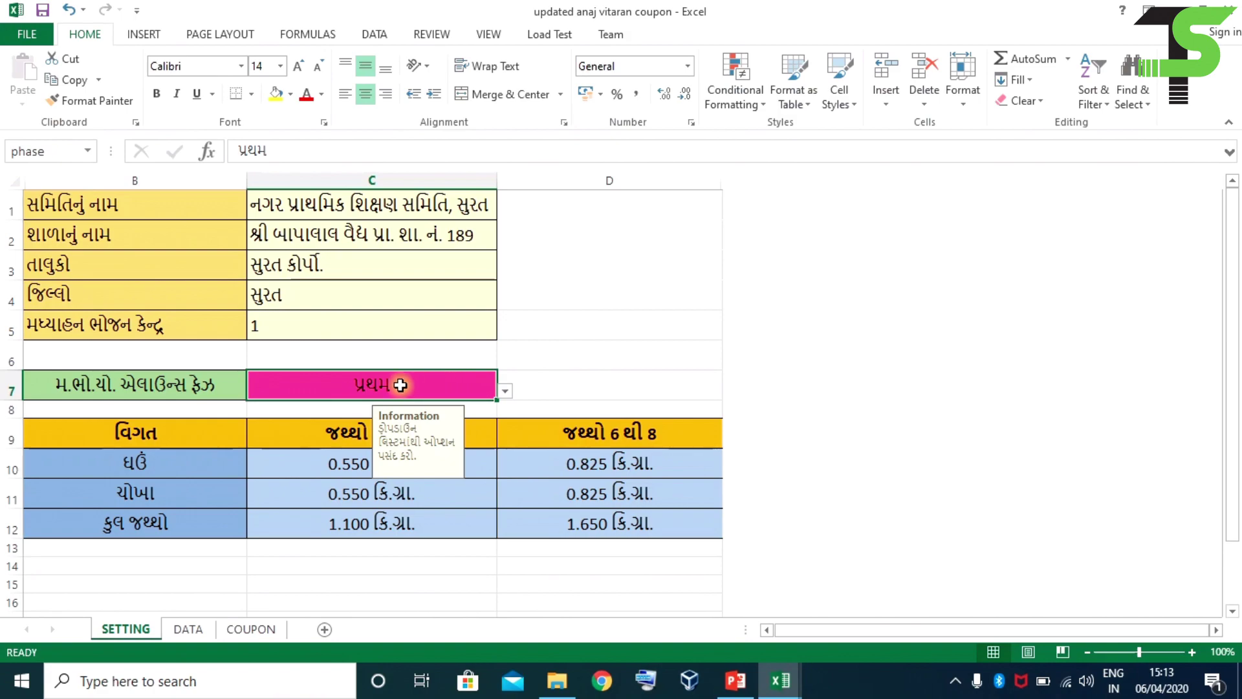
pyautogui.click(504, 392)
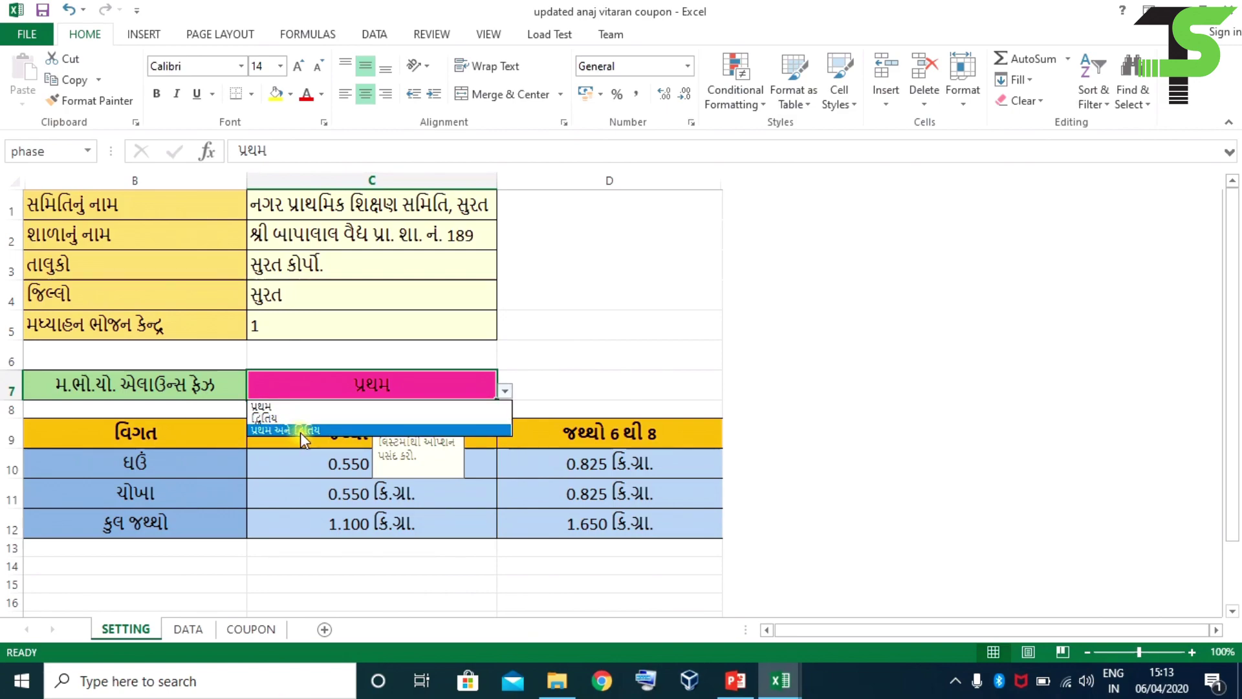
# Keep પ્રથમ as the phase and inspect the grain formulas in C11, C10 and D10
pyautogui.click(300, 407)
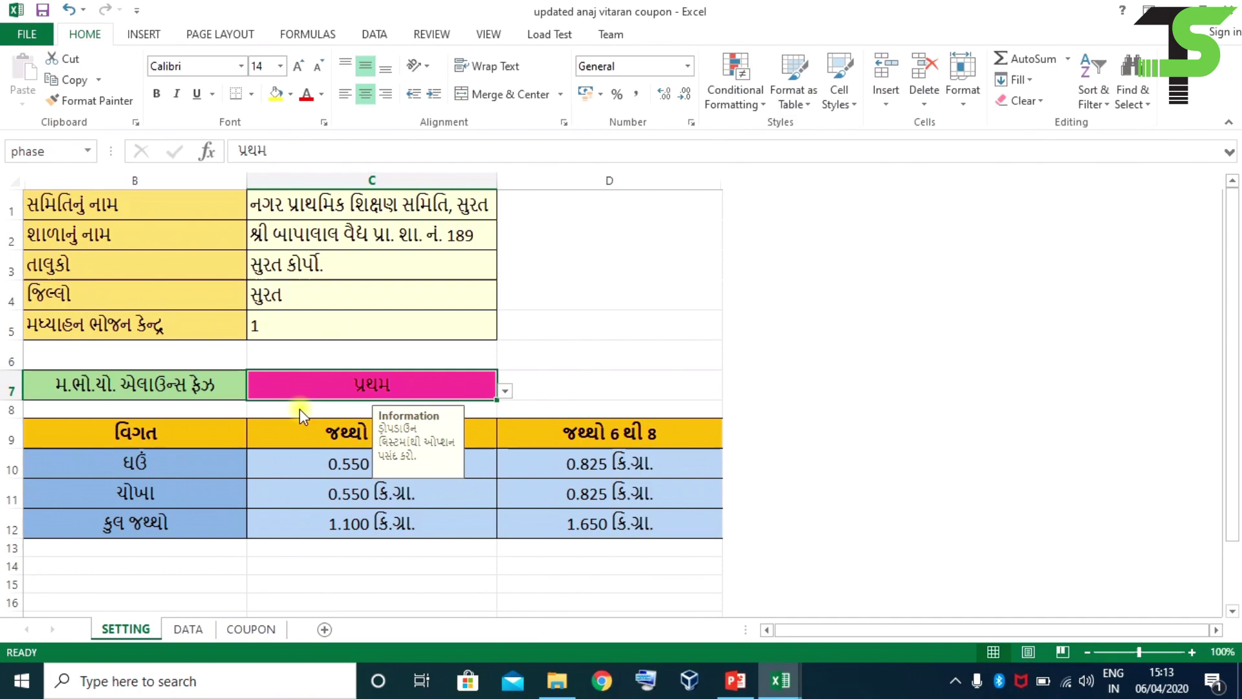
pyautogui.click(330, 489)
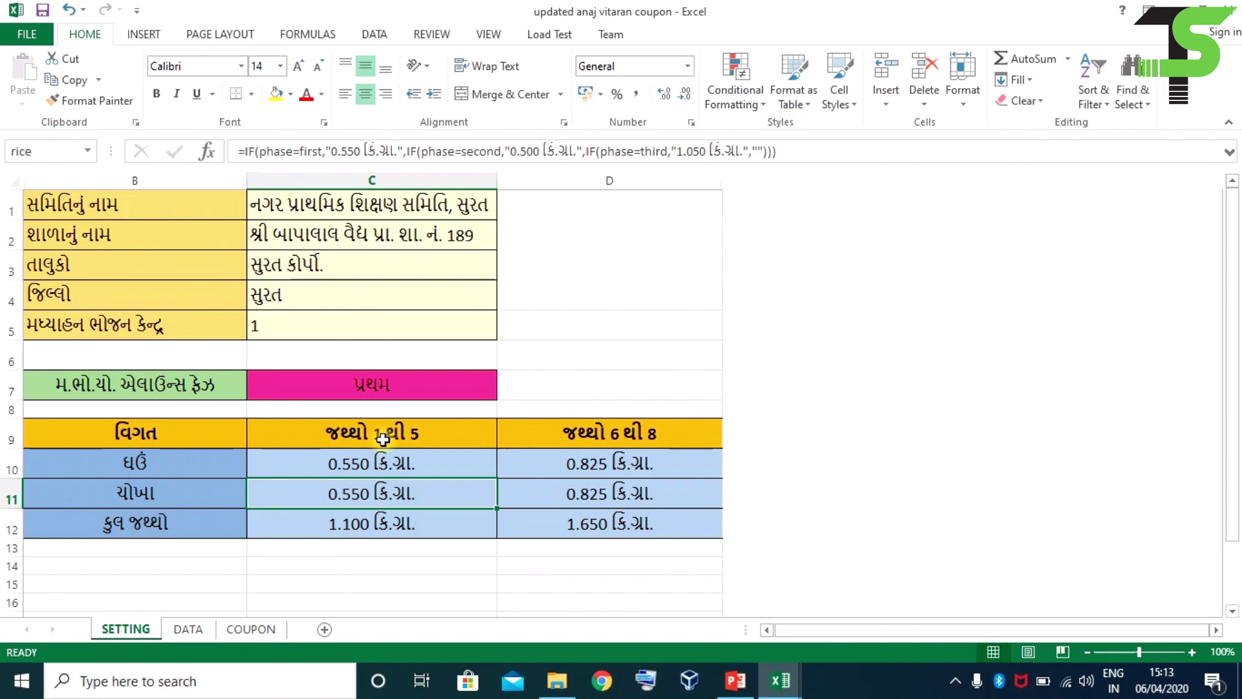
pyautogui.click(361, 470)
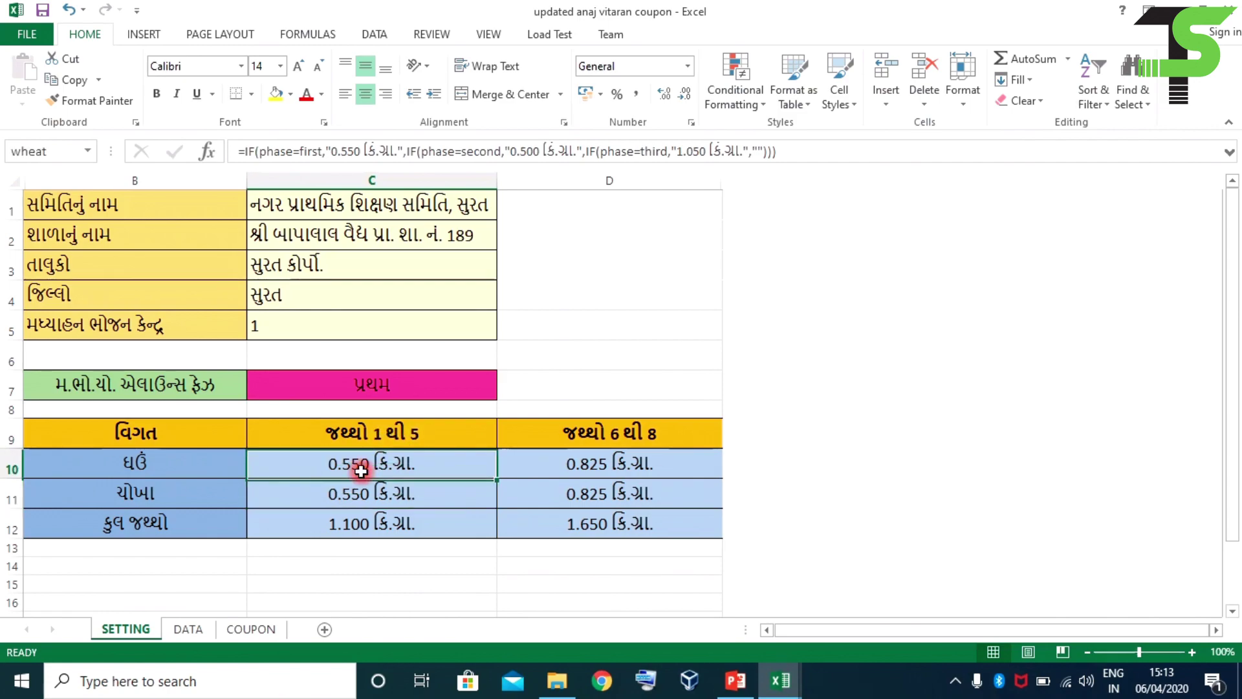
pyautogui.click(622, 463)
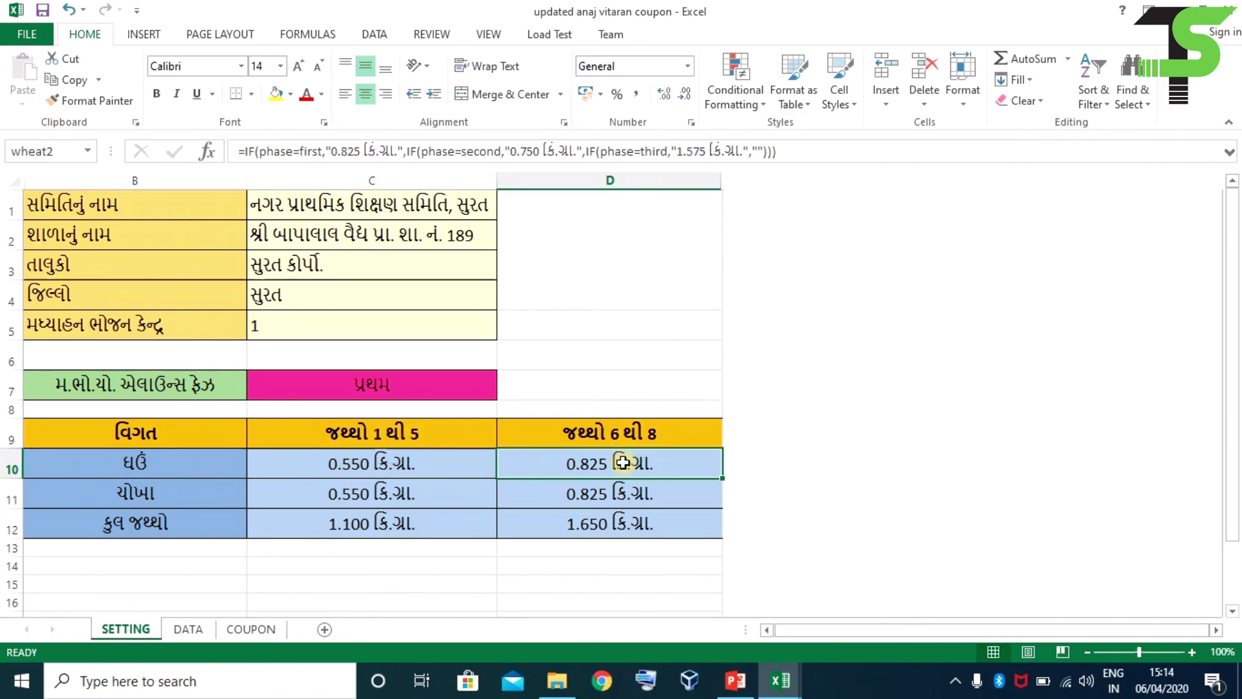
# Switch the phase in C7 to દ્વિતિય and check the recalculated C10 and D10
pyautogui.click(485, 385)
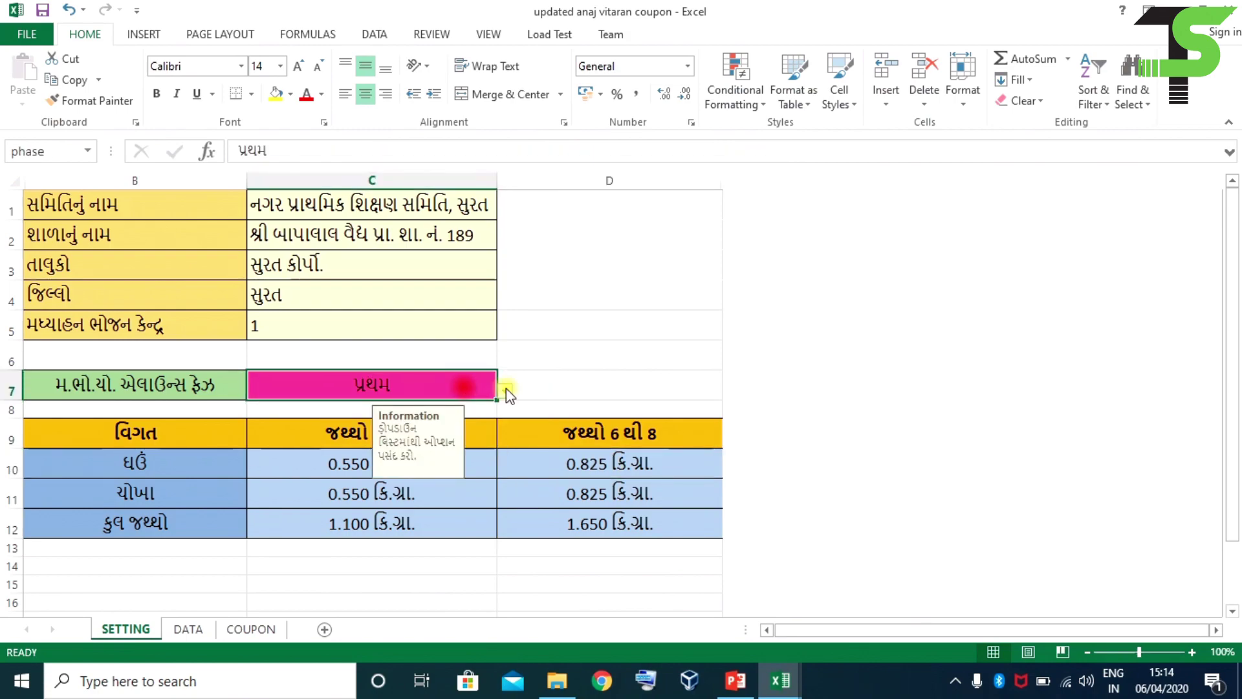
pyautogui.click(507, 392)
pyautogui.click(269, 418)
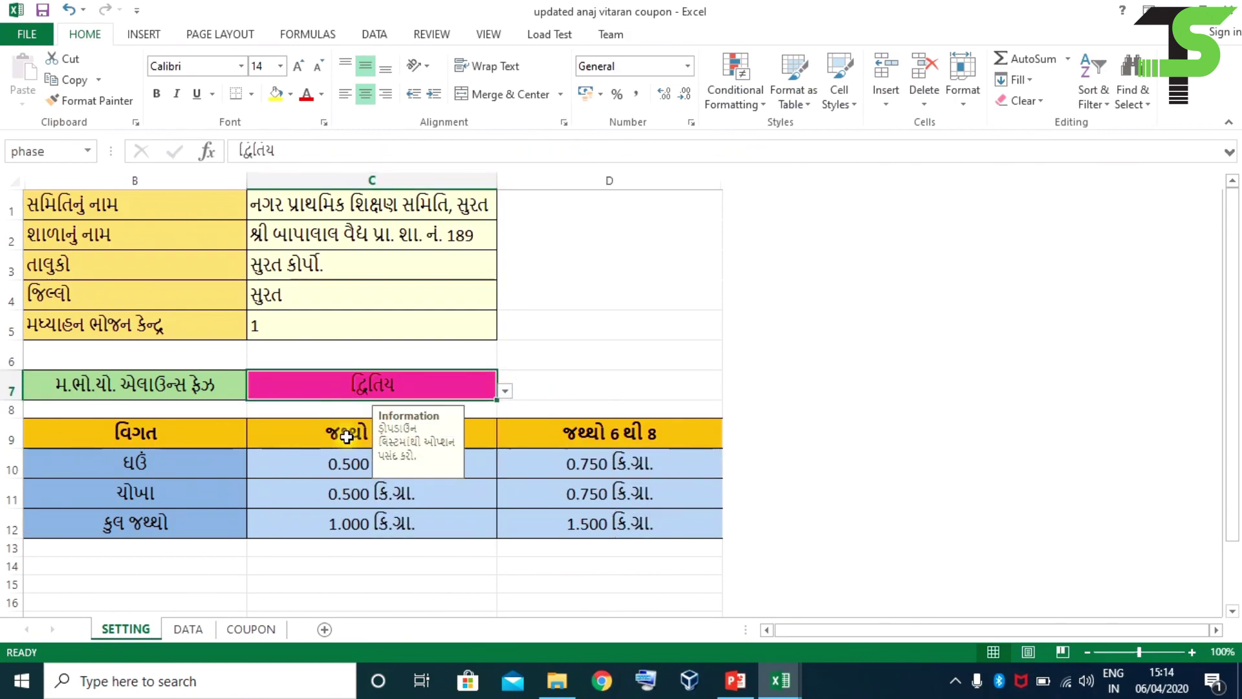
pyautogui.click(386, 471)
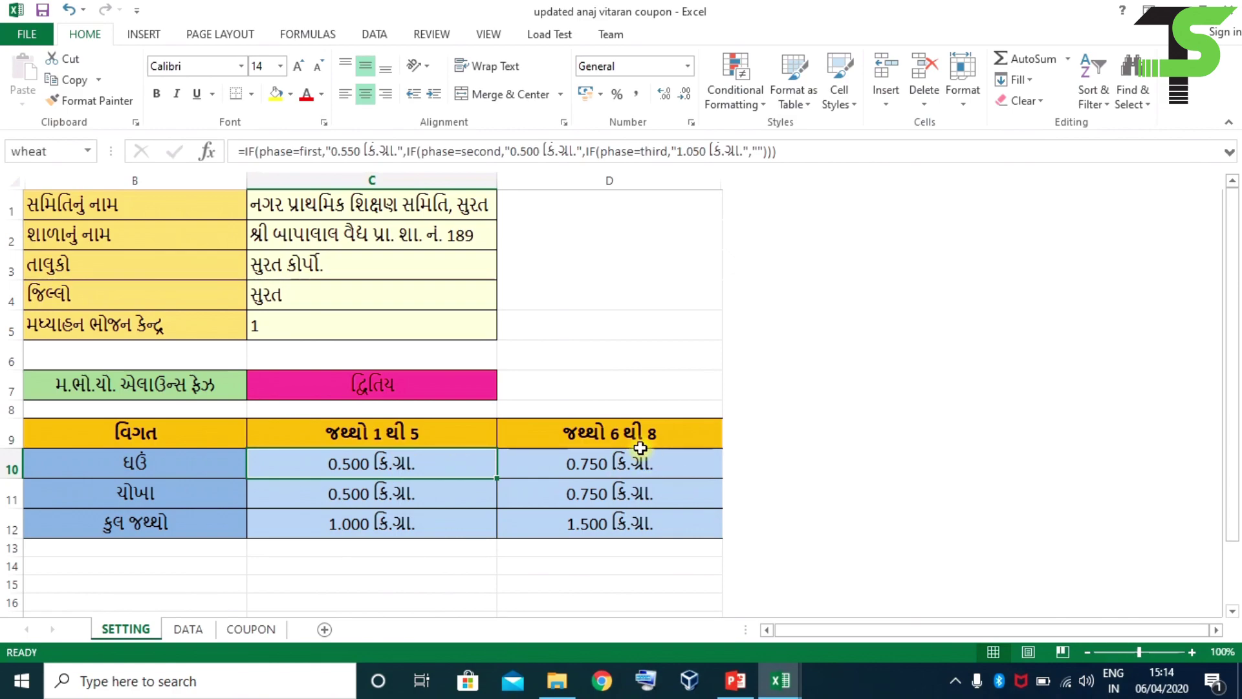
pyautogui.click(627, 463)
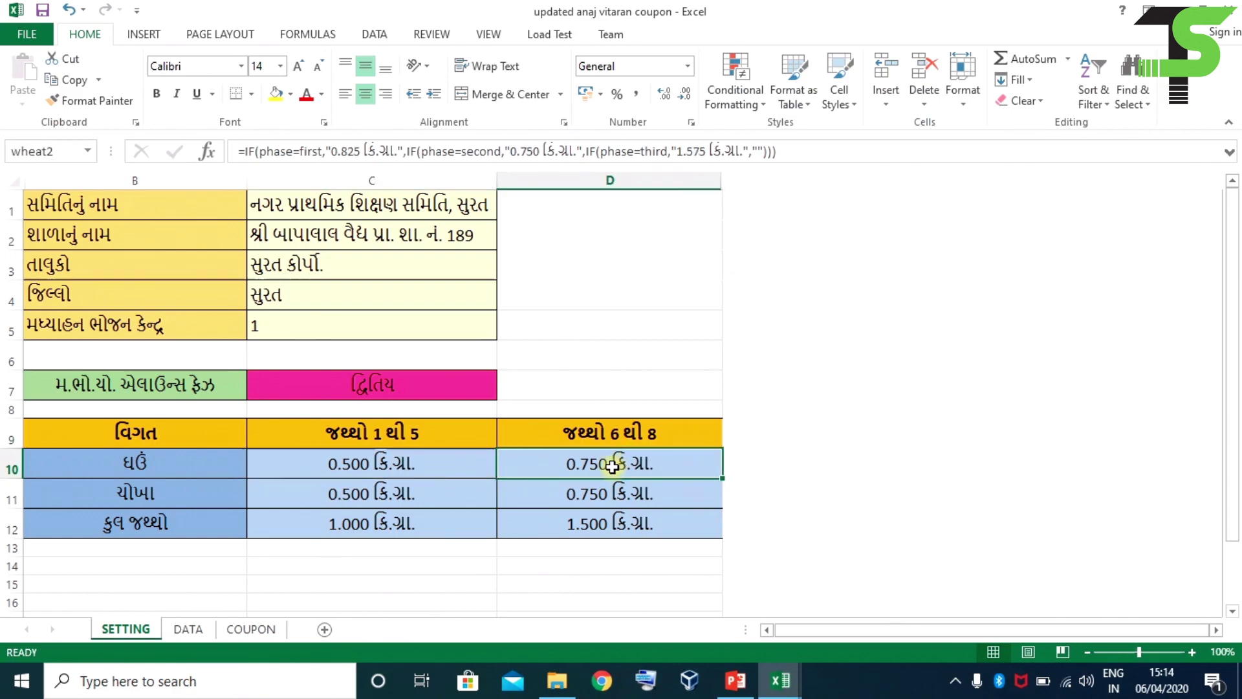
# Change C7 to પ્રથમ અને દ્વિતિય and verify the new wheat quantities in C10 and D10
pyautogui.click(476, 386)
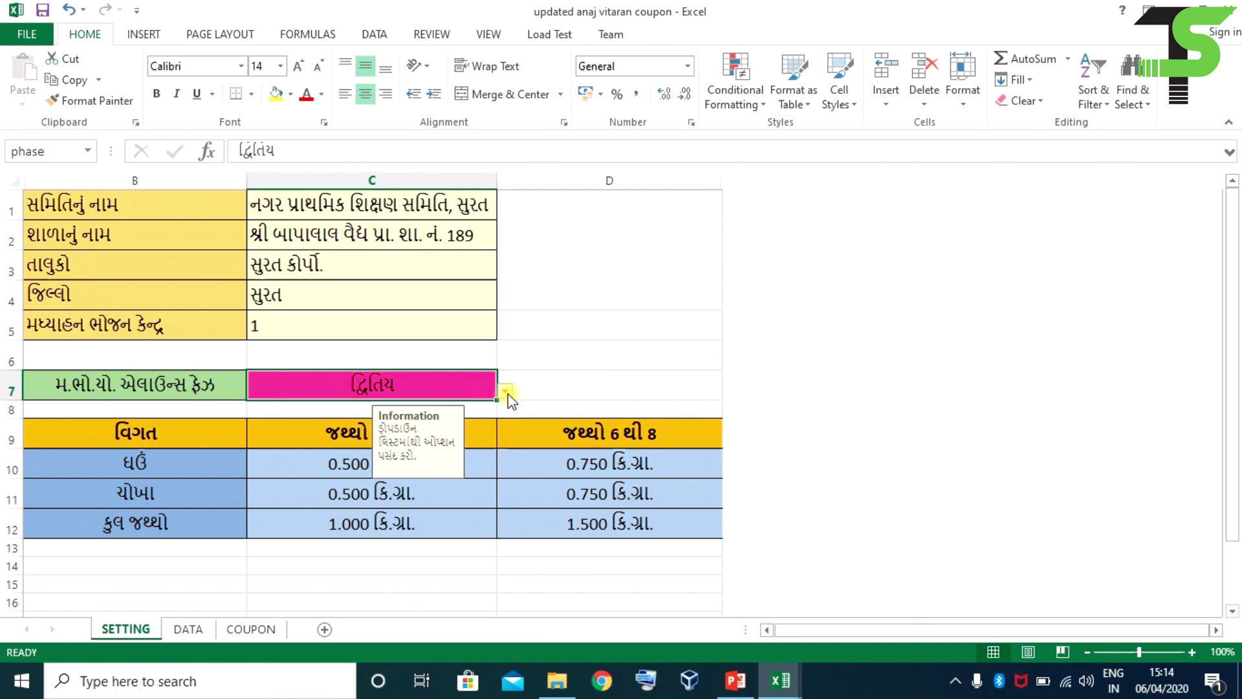
pyautogui.click(506, 393)
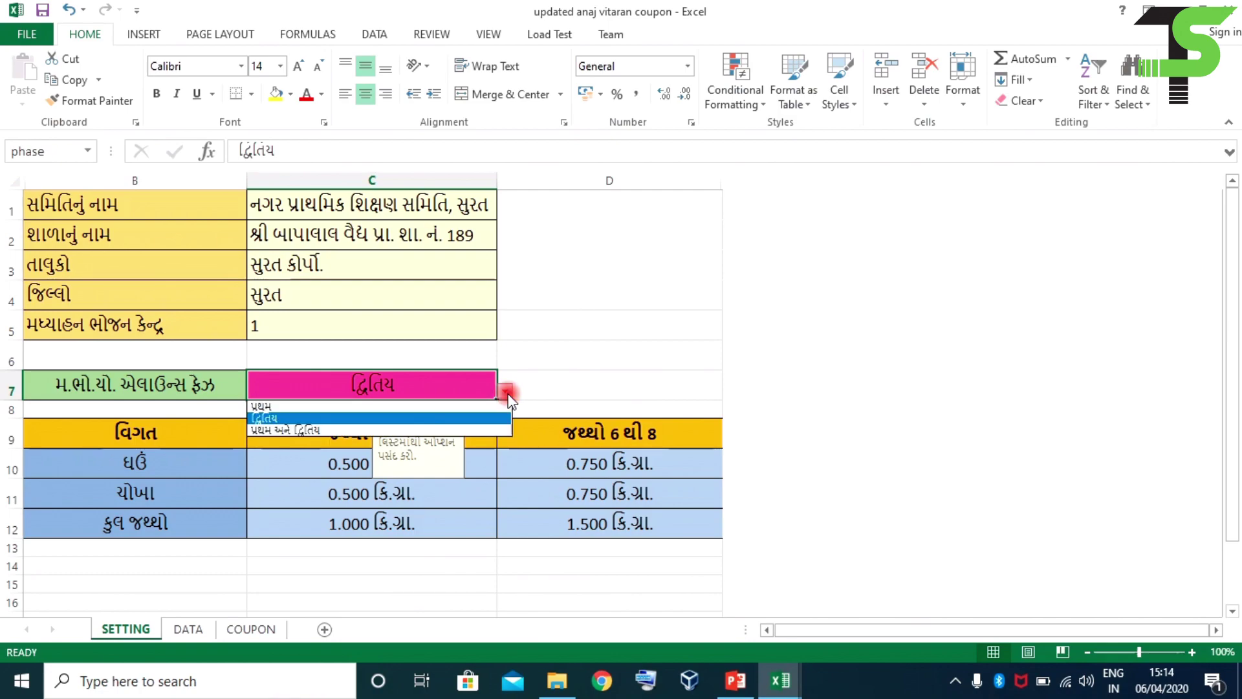
pyautogui.click(303, 430)
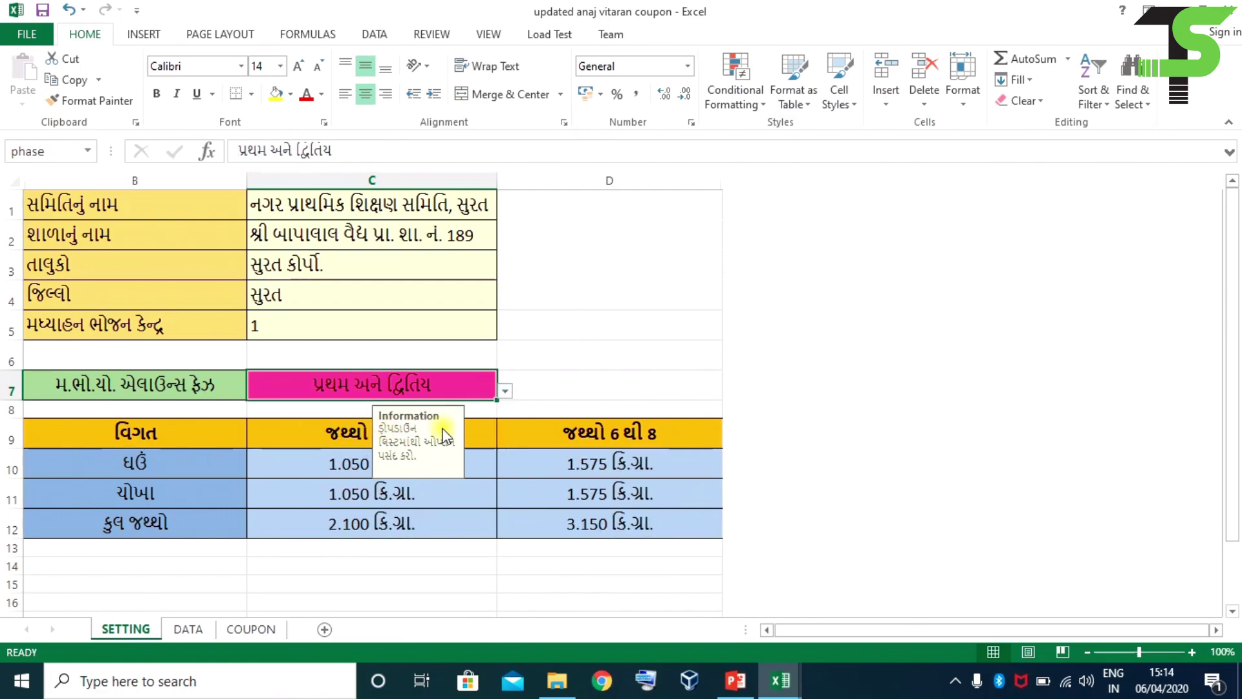
pyautogui.click(457, 463)
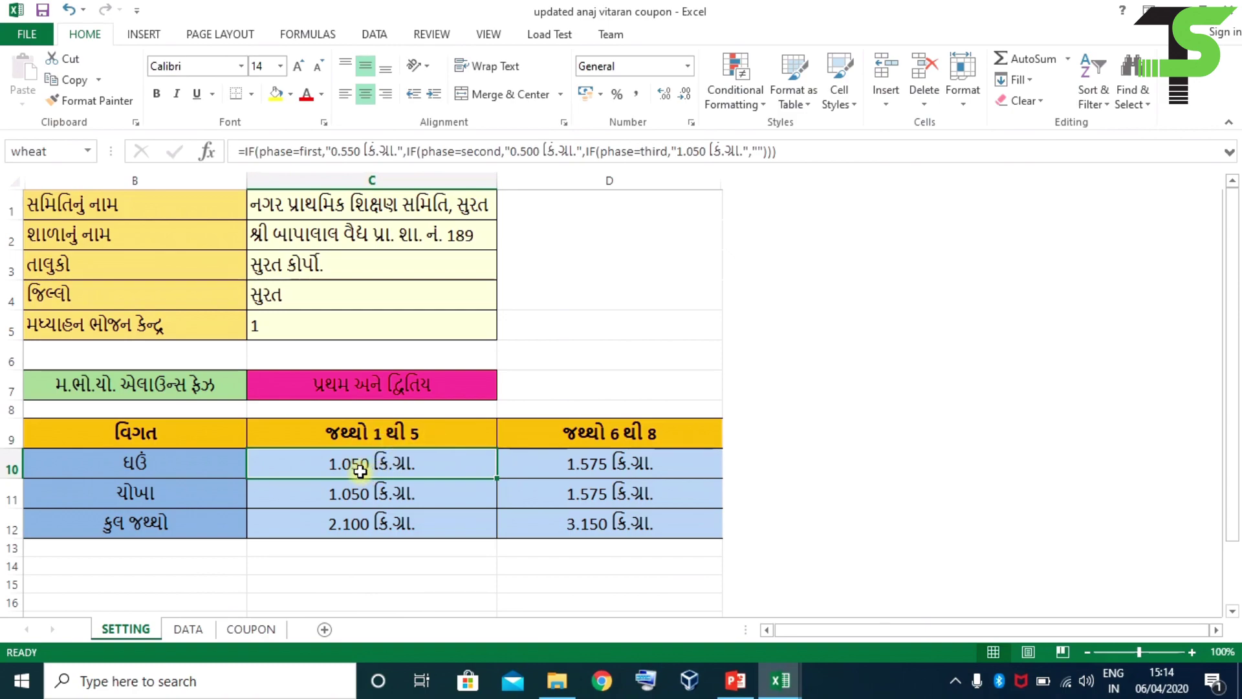
pyautogui.click(608, 462)
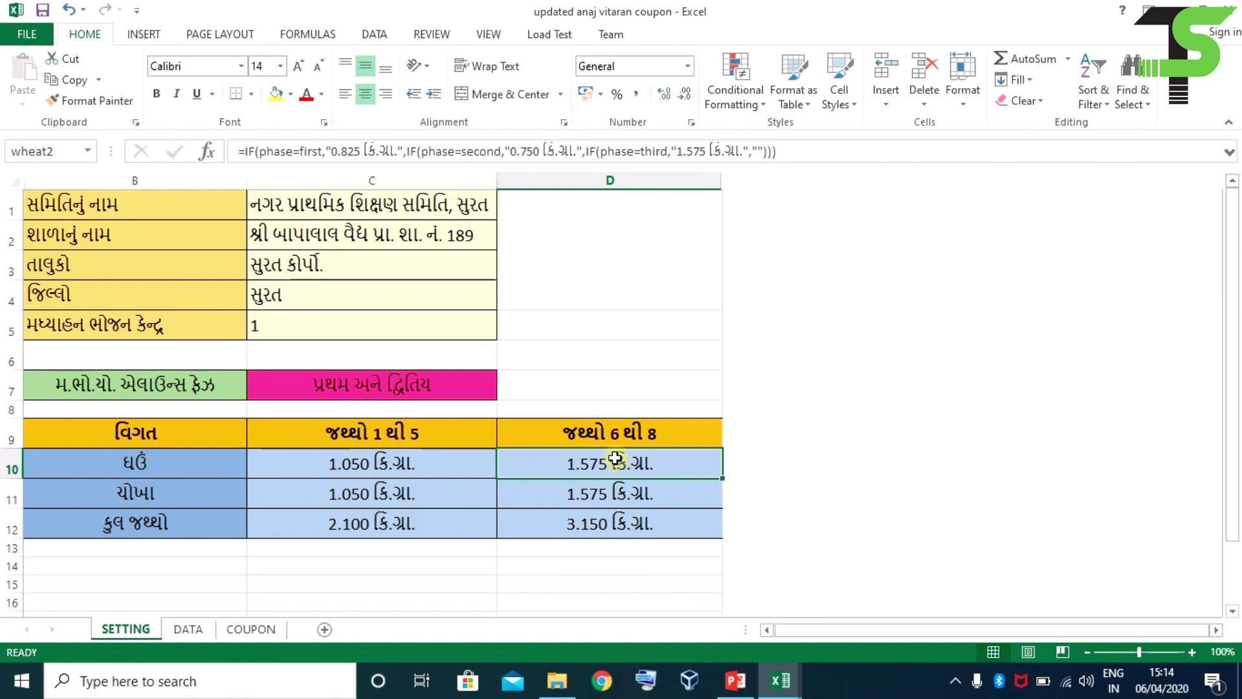
# Flip C7 back to દ્વિતિય briefly, then settle on પ્રથમ અને દ્વિતિય
pyautogui.click(436, 391)
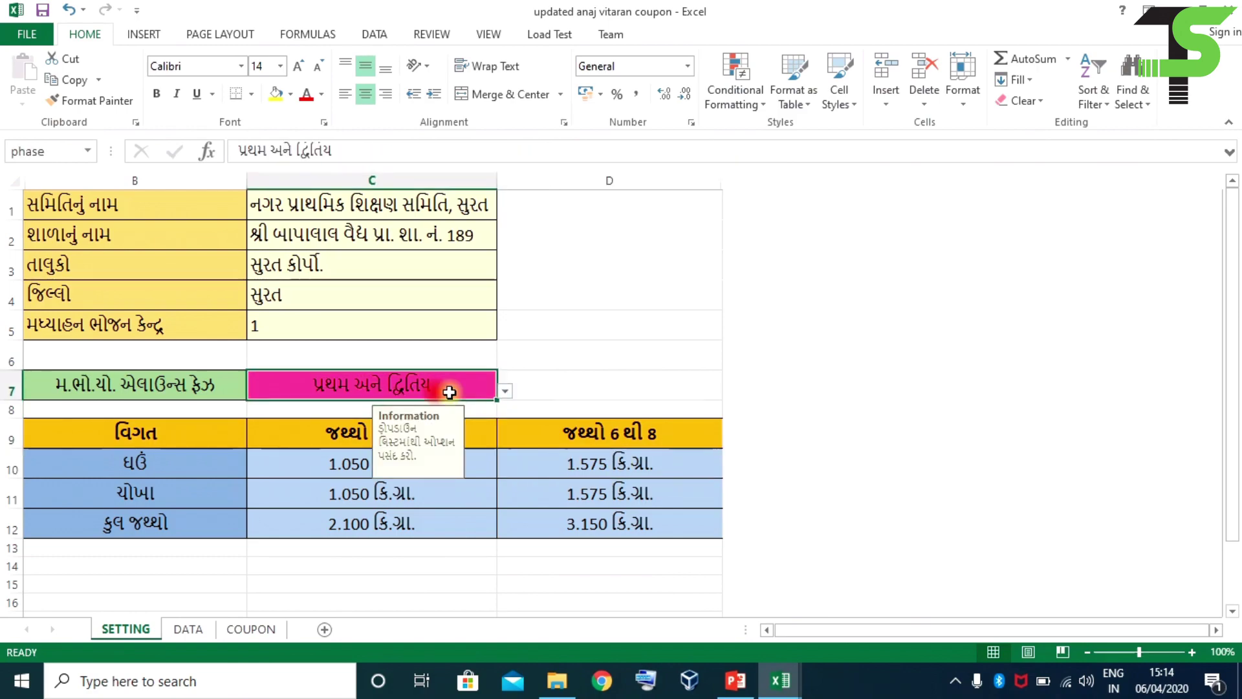
pyautogui.click(504, 391)
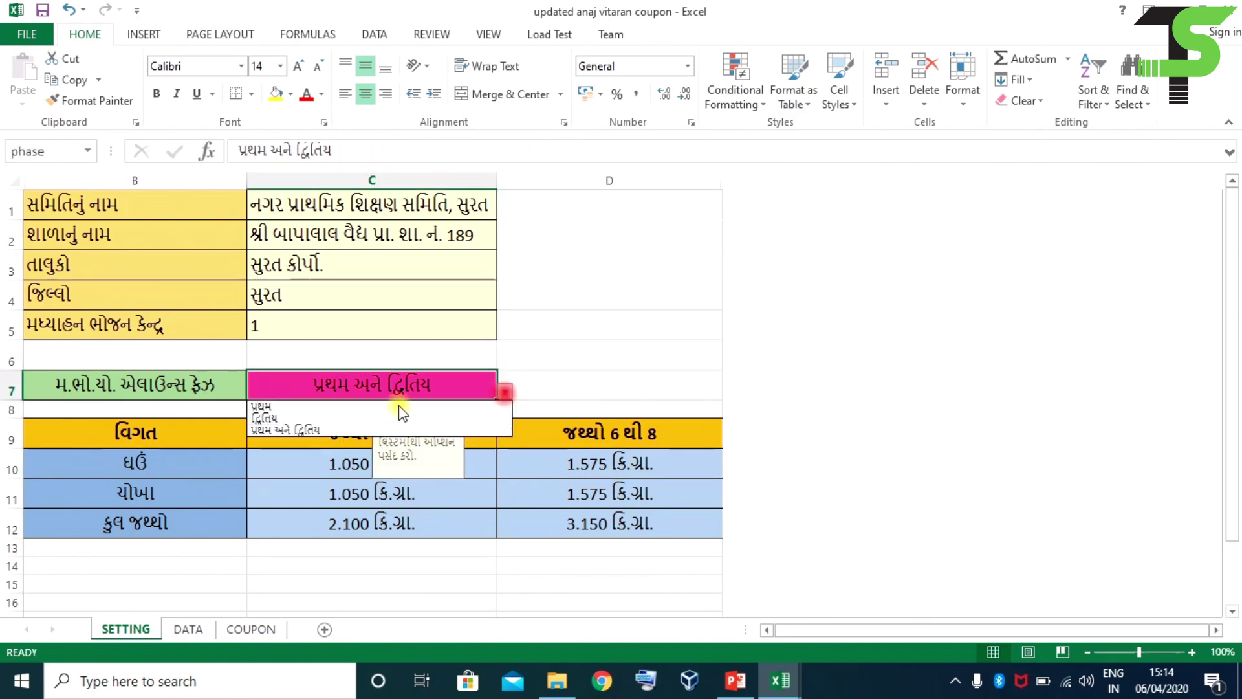
pyautogui.click(278, 418)
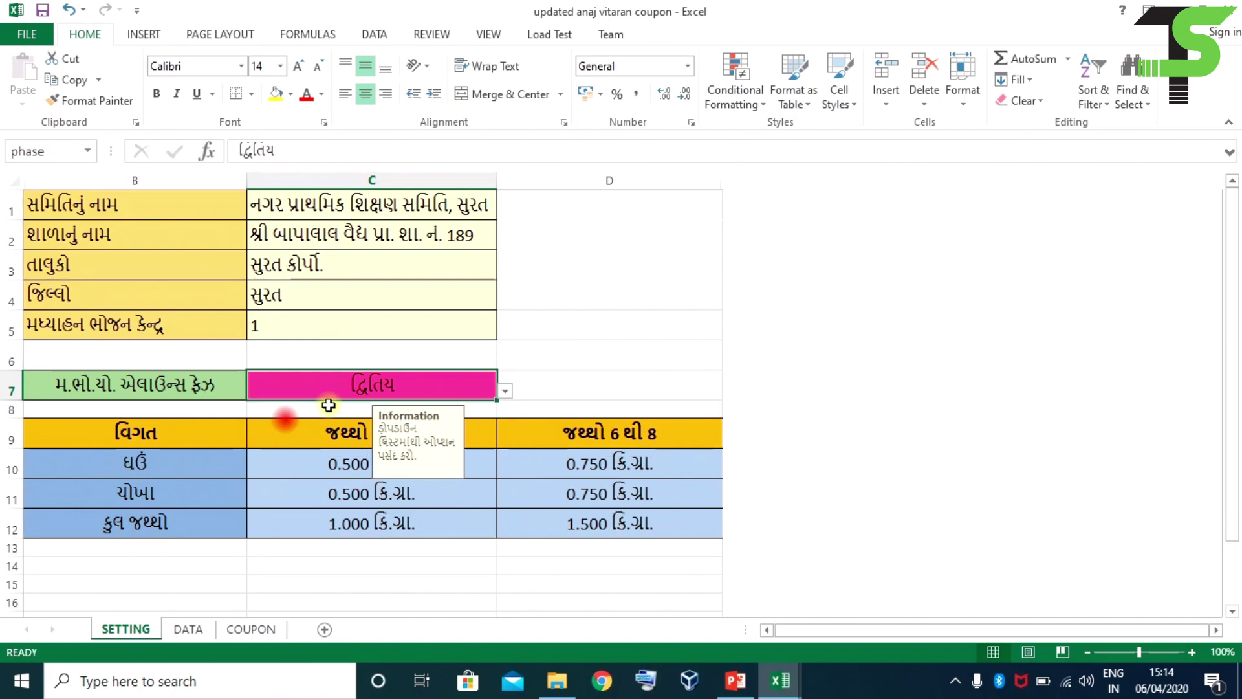
pyautogui.click(504, 391)
pyautogui.click(296, 419)
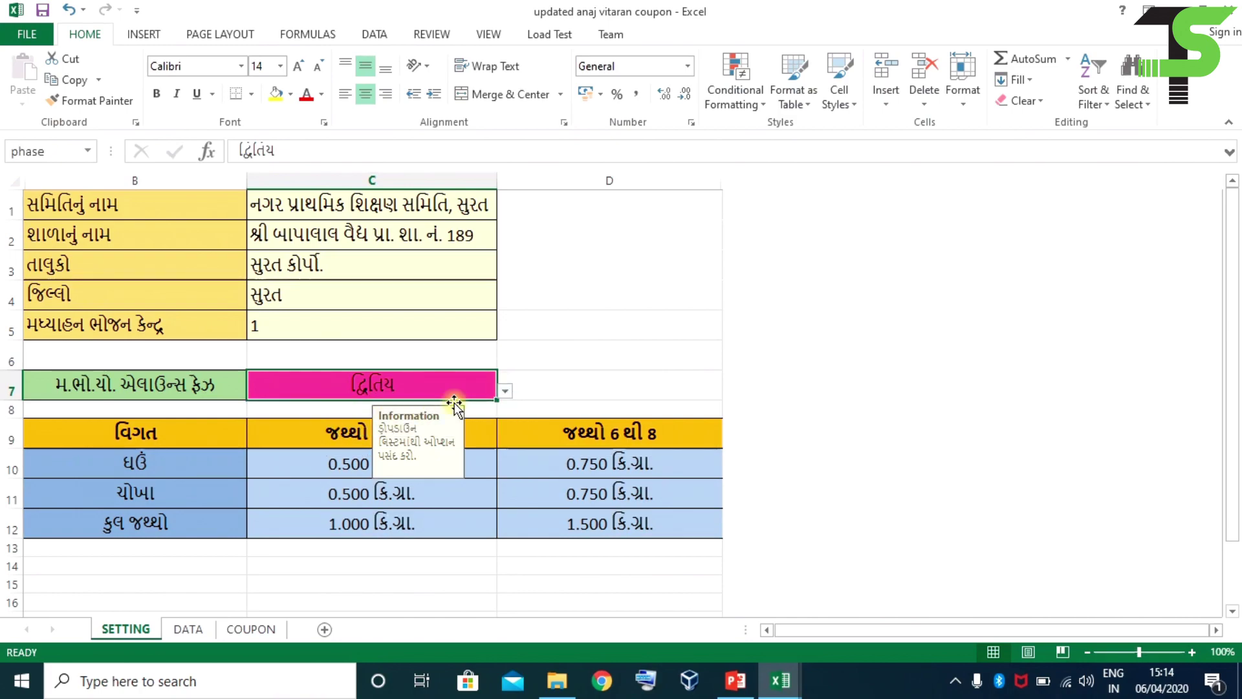
pyautogui.click(504, 391)
pyautogui.click(299, 430)
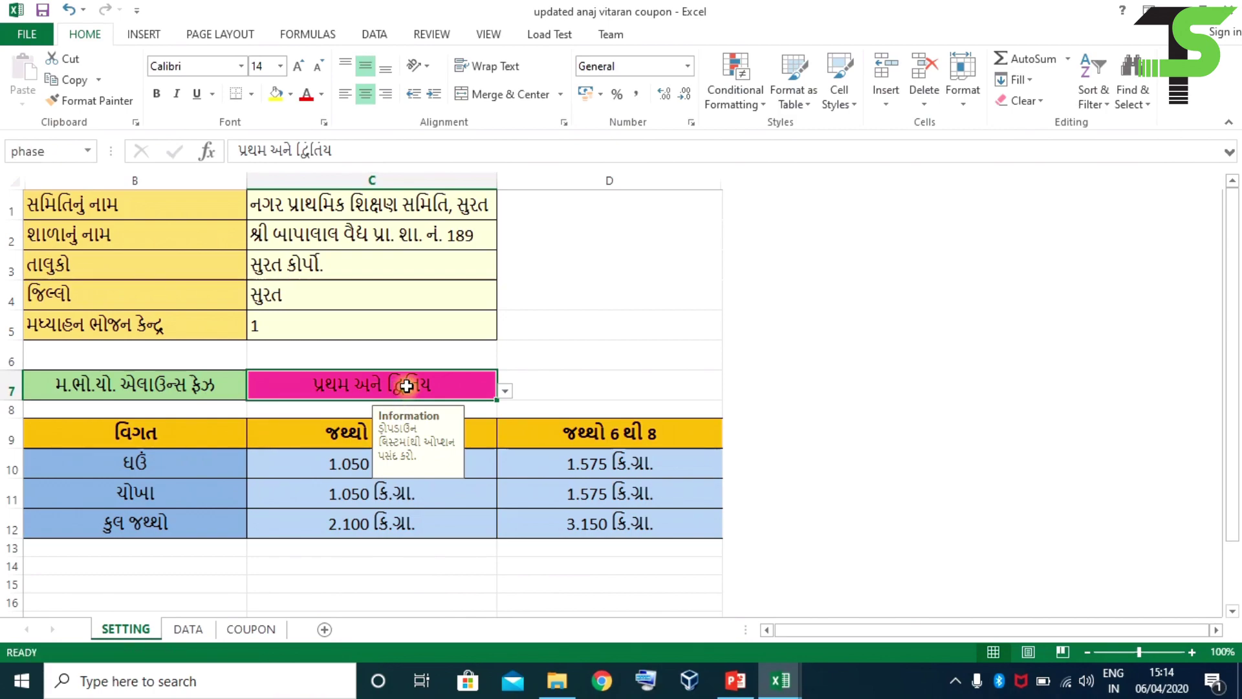
# Open the DATA sheet, then copy the 781 names from column C of the adhar dise workbook
pyautogui.click(188, 628)
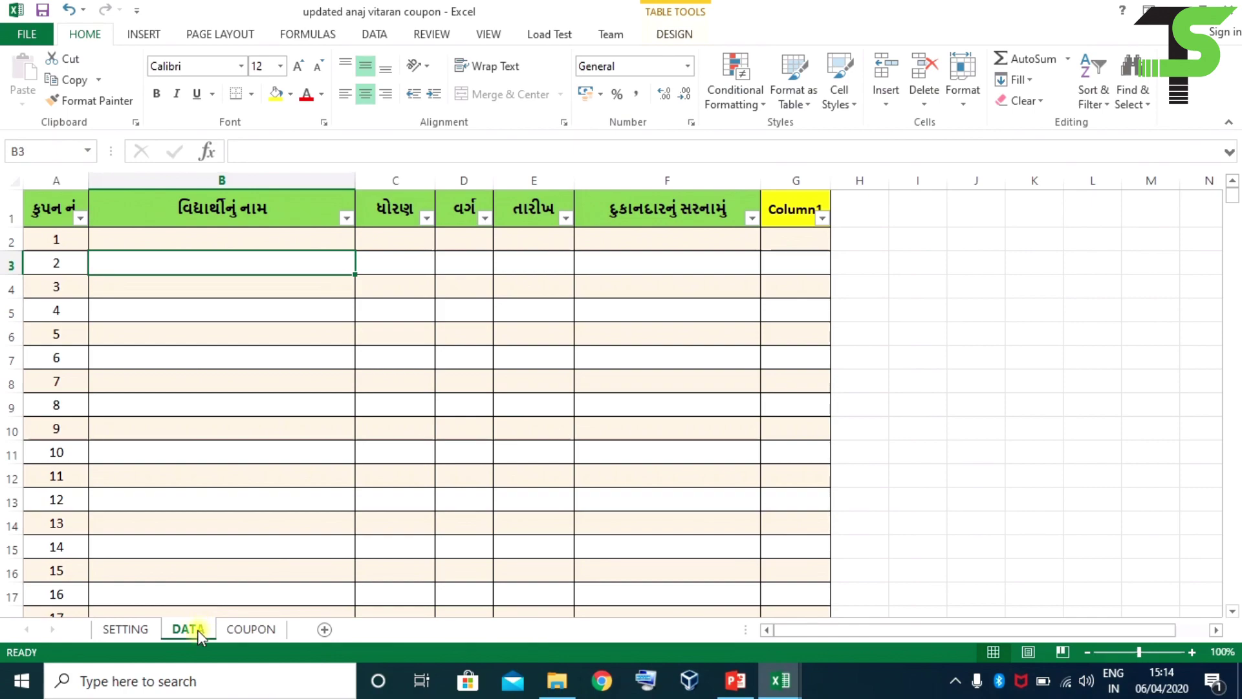
pyautogui.click(214, 242)
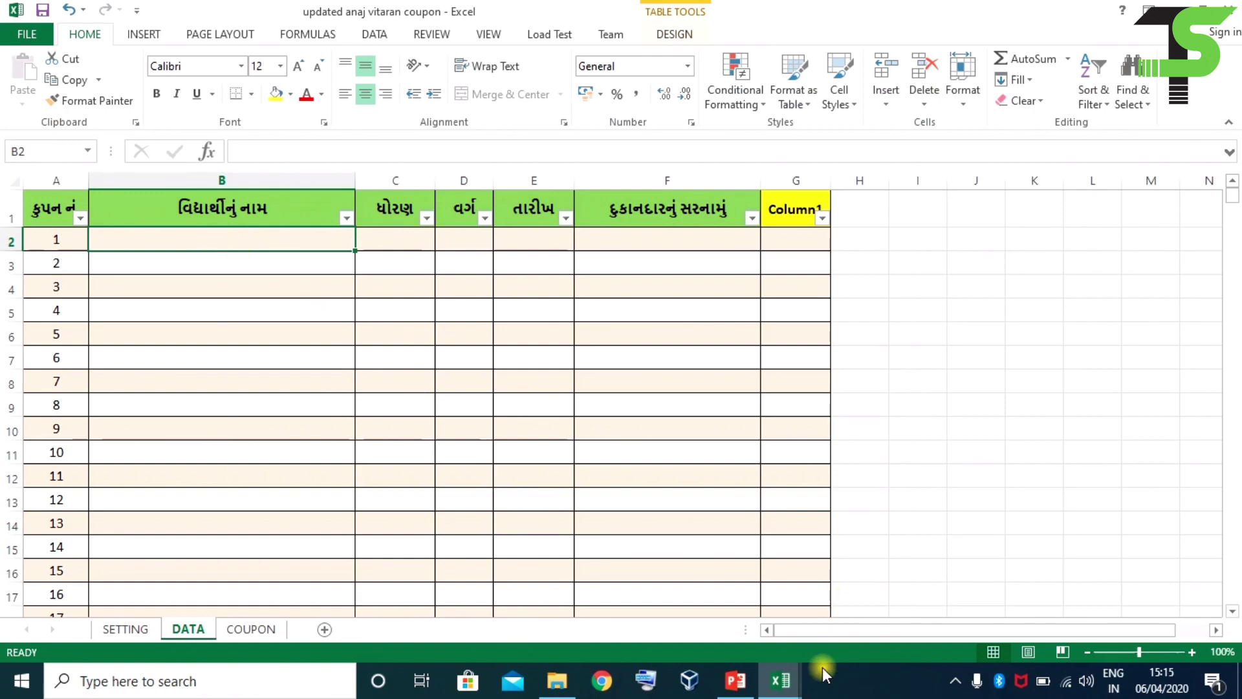
pyautogui.click(781, 680)
pyautogui.click(712, 612)
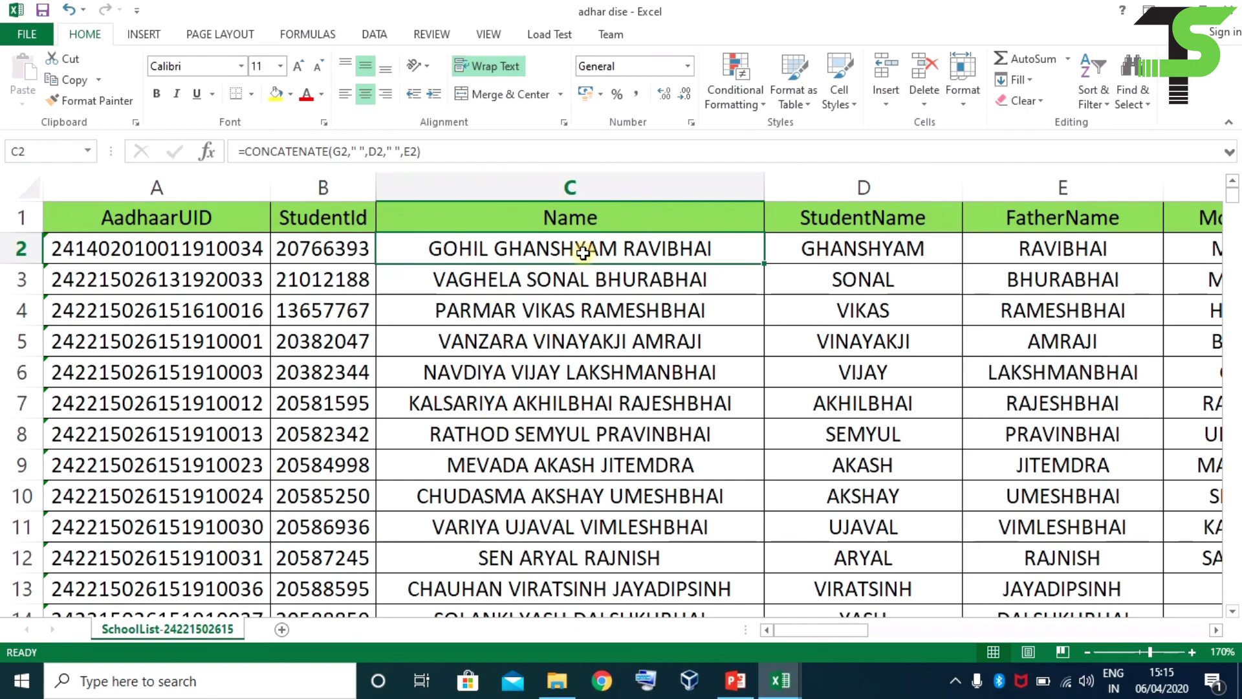
pyautogui.hotkey('ctrl', 'shift', 'Down')
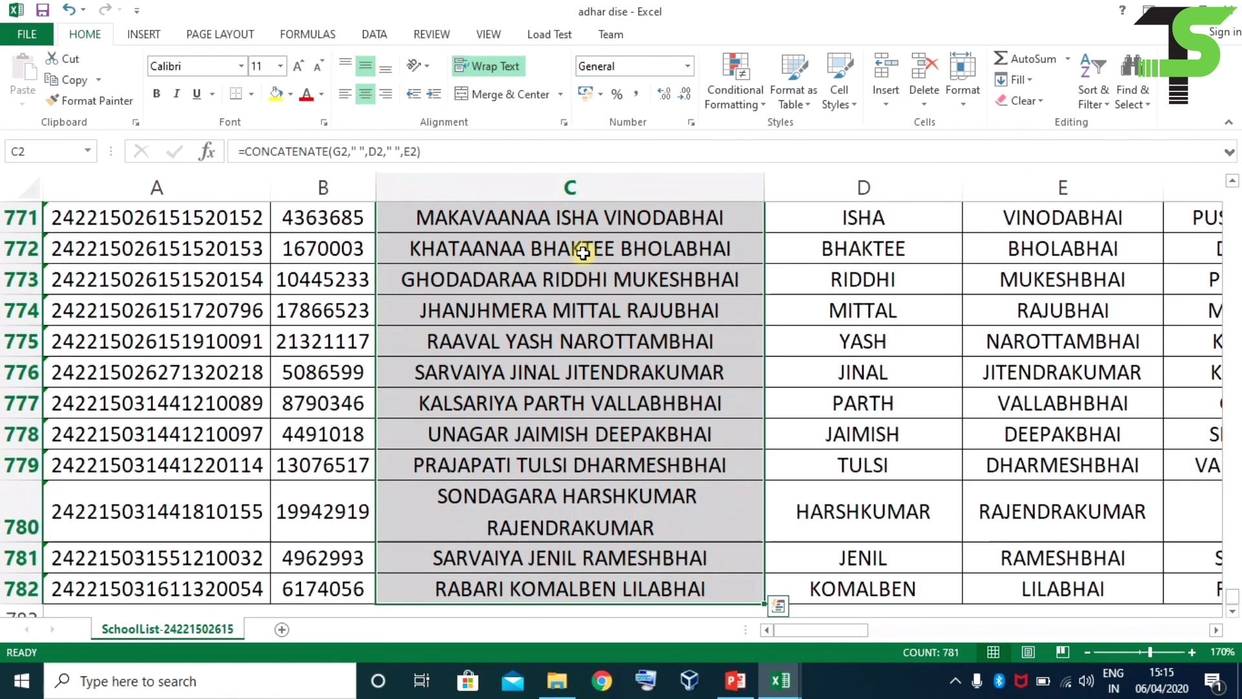
pyautogui.hotkey('ctrl', 'c')
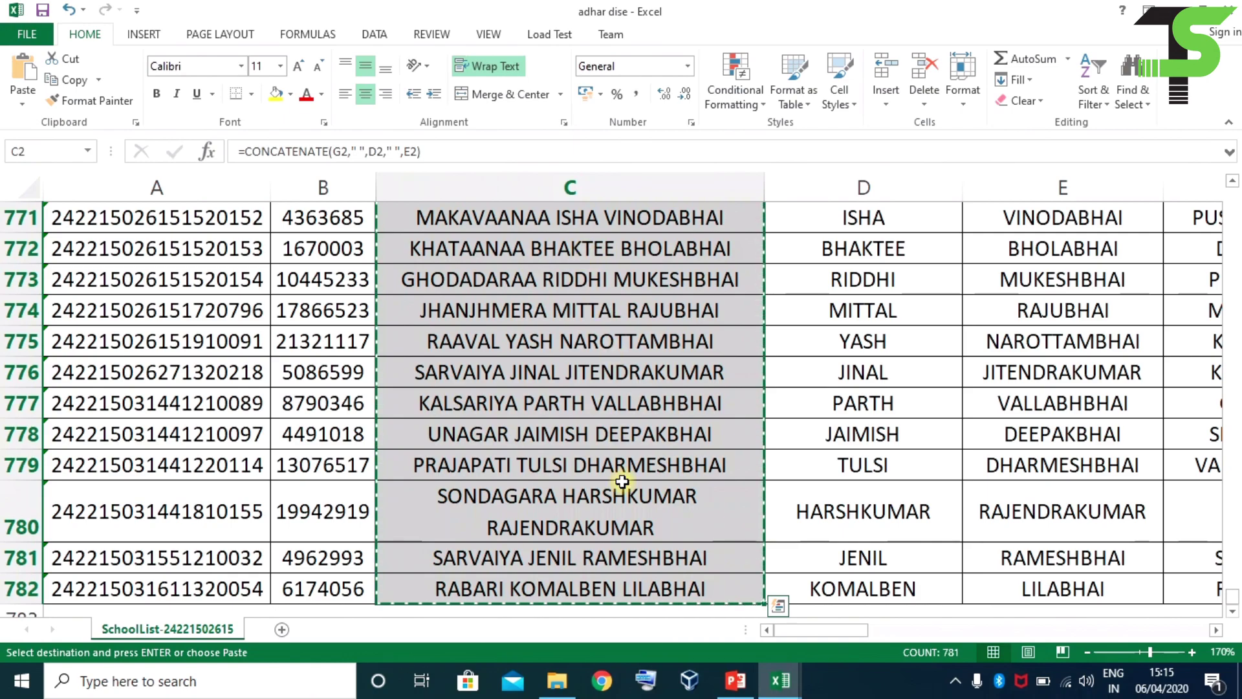
pyautogui.click(780, 680)
# Paste the copied student names into B2 as values only via Paste Special
pyautogui.click(838, 611)
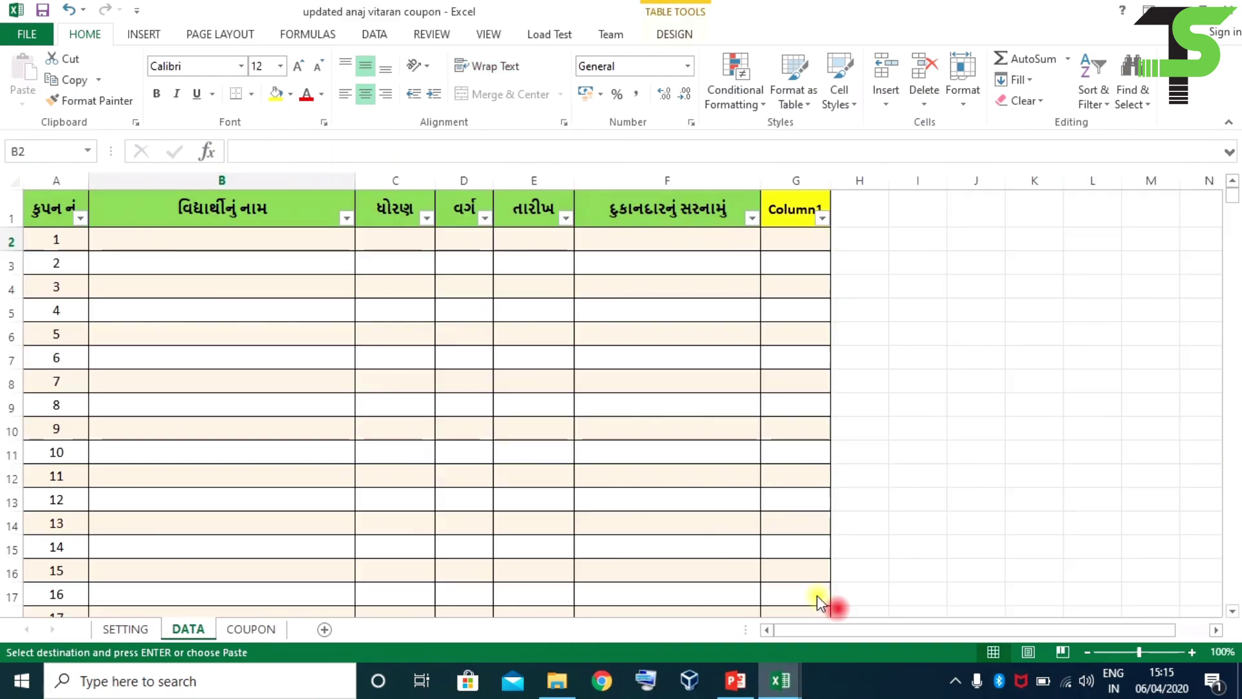
pyautogui.click(233, 239)
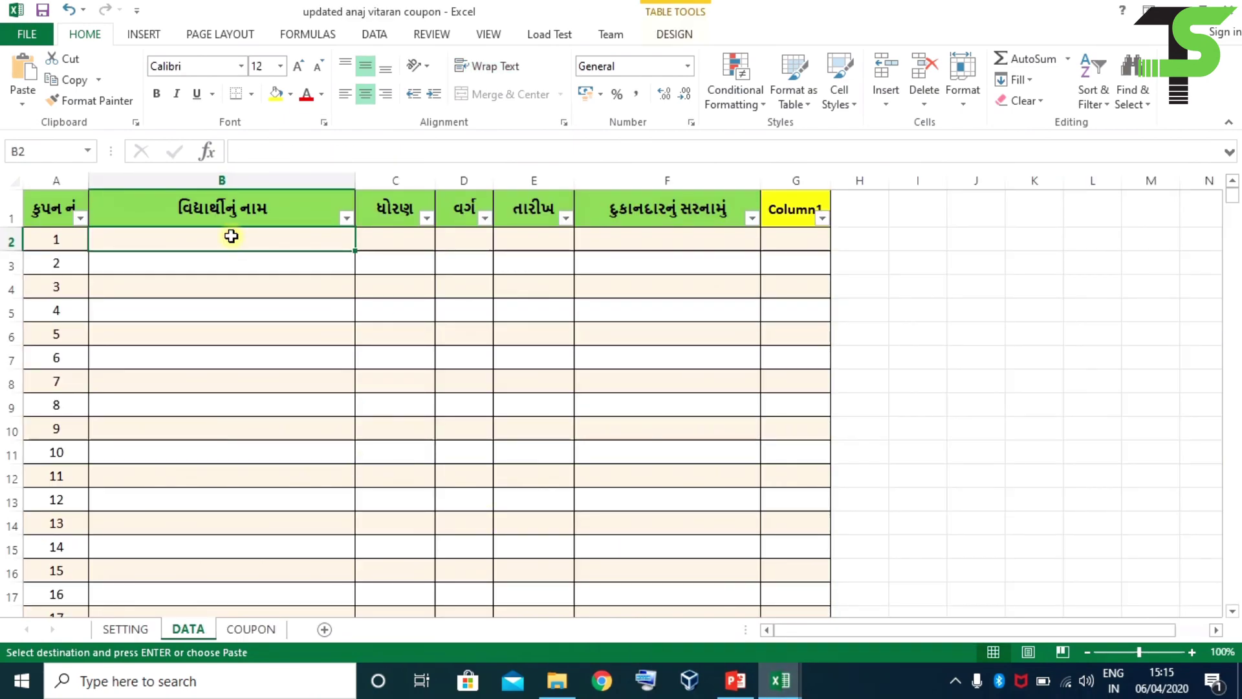
pyautogui.rightClick(210, 238)
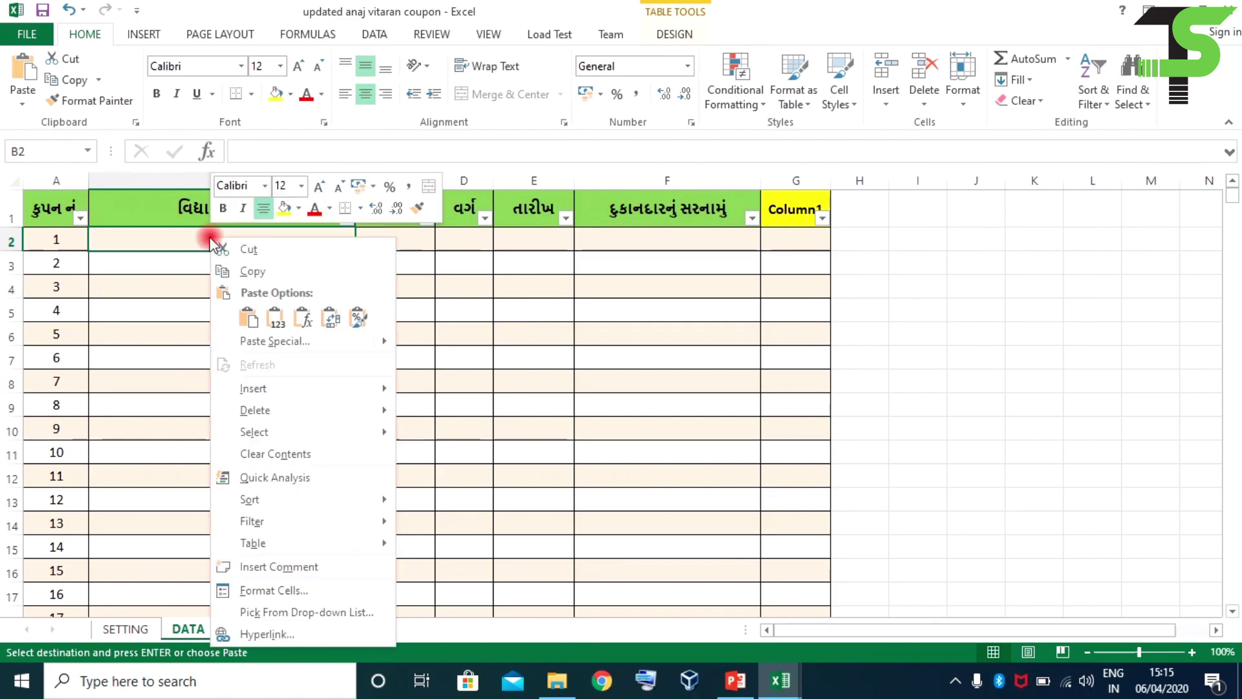
pyautogui.click(275, 341)
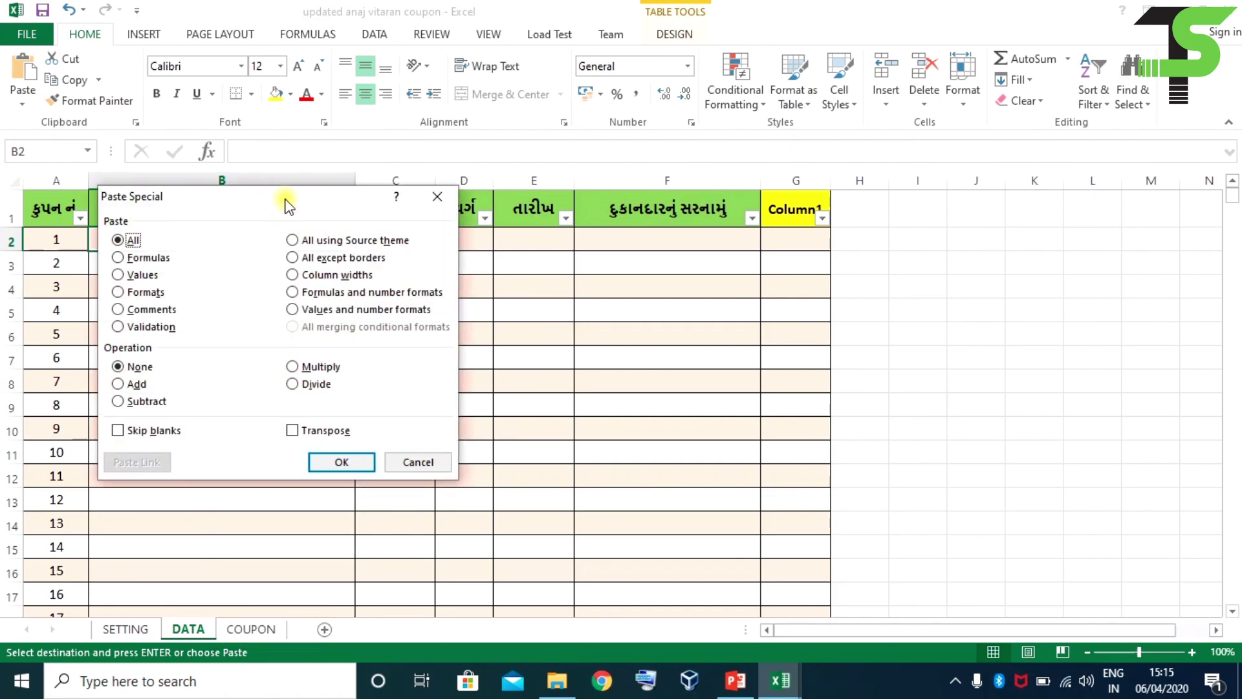
pyautogui.moveTo(284, 197); pyautogui.dragTo(640, 197)
pyautogui.click(469, 267)
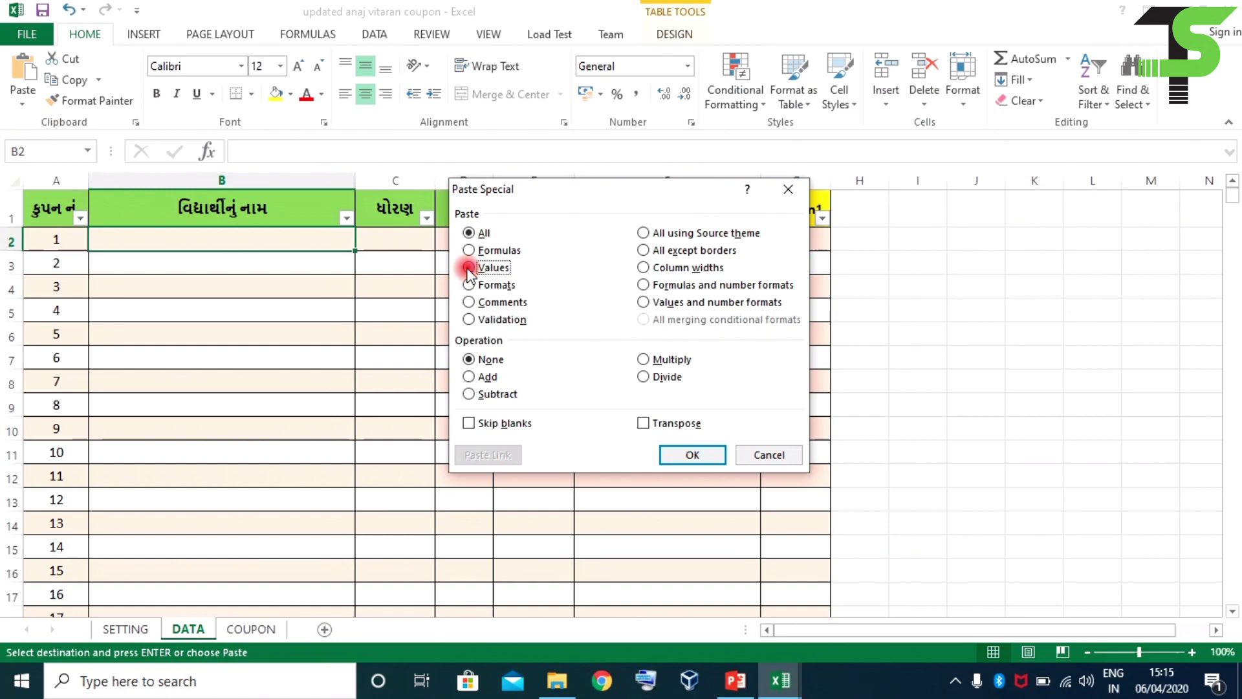
pyautogui.click(702, 456)
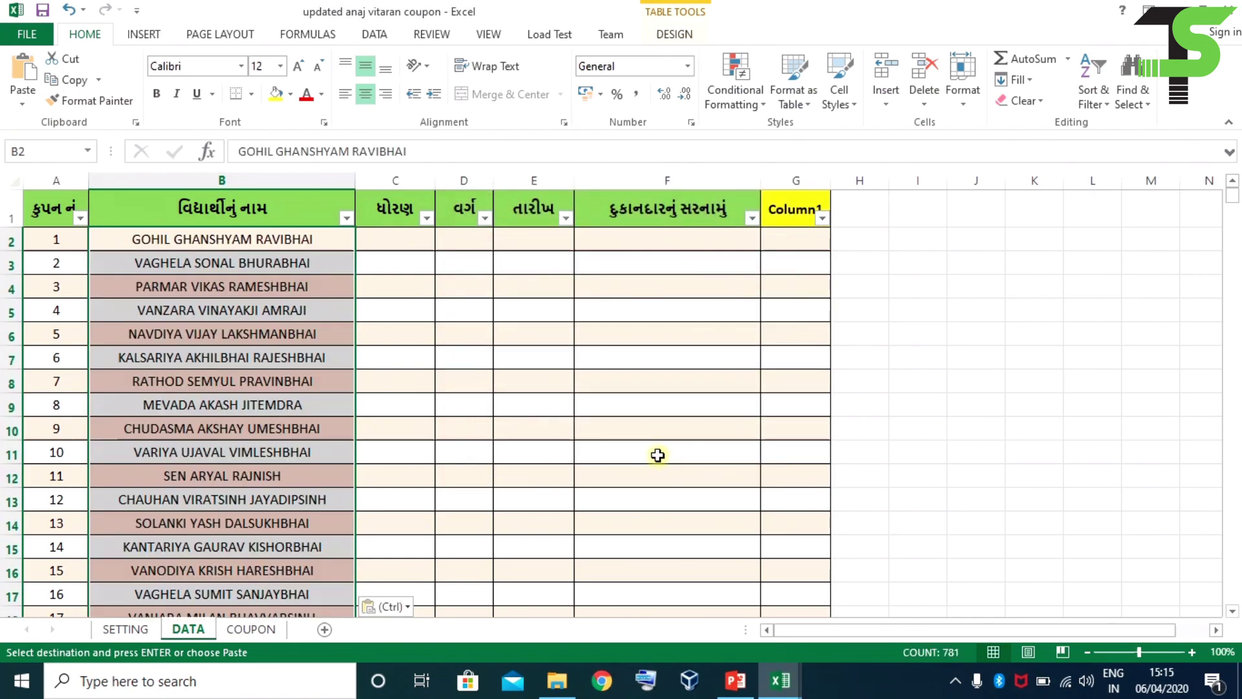
pyautogui.press('Escape')
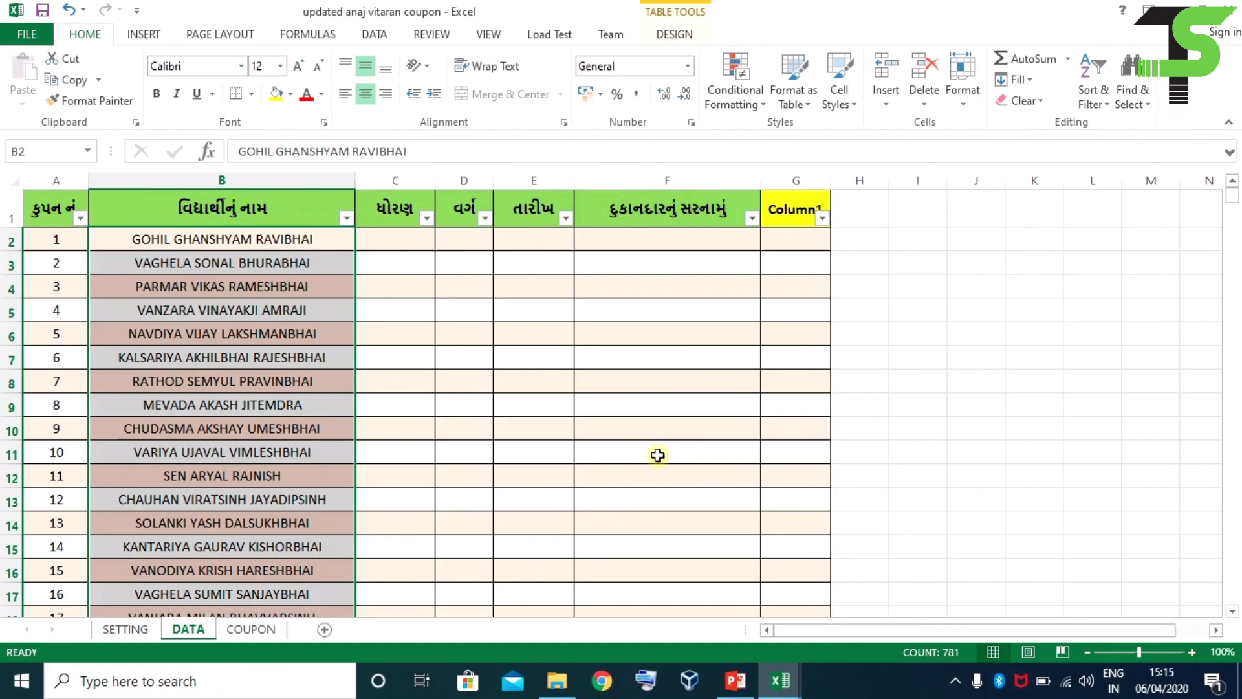
# Fill every row's standard and class columns with 1 and A
pyautogui.press('Right')
pyautogui.hotkey('ctrl', 'v')
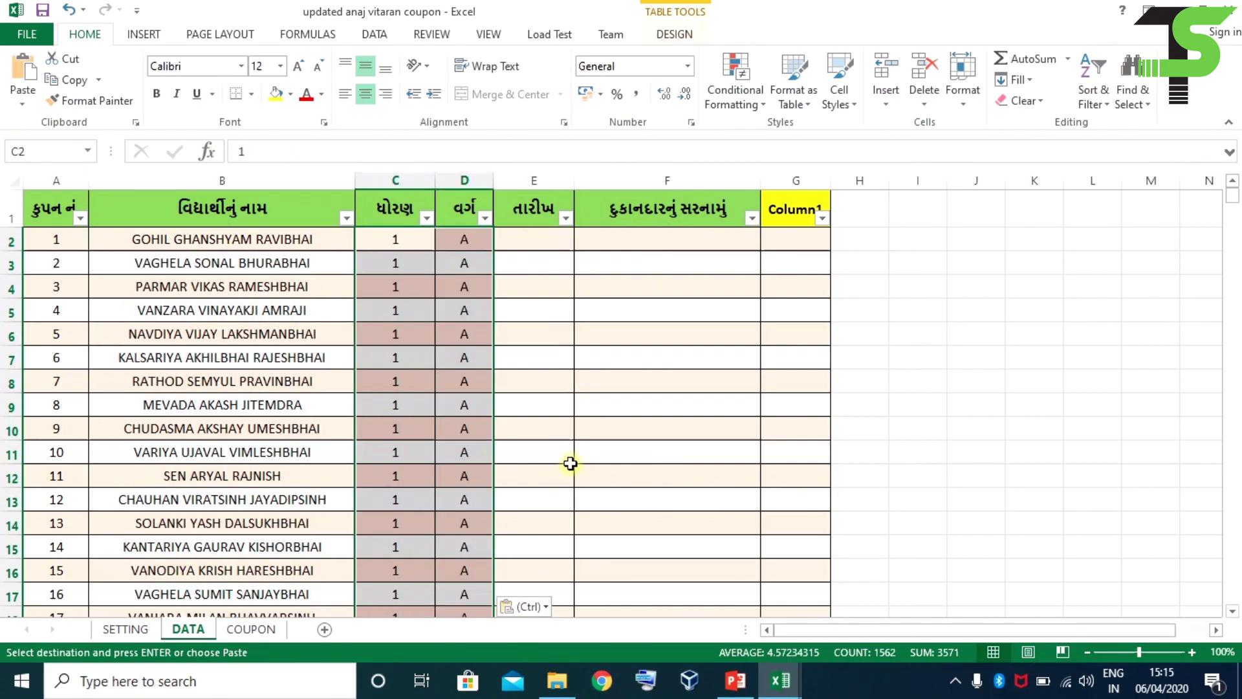
pyautogui.press('Escape')
pyautogui.click(533, 241)
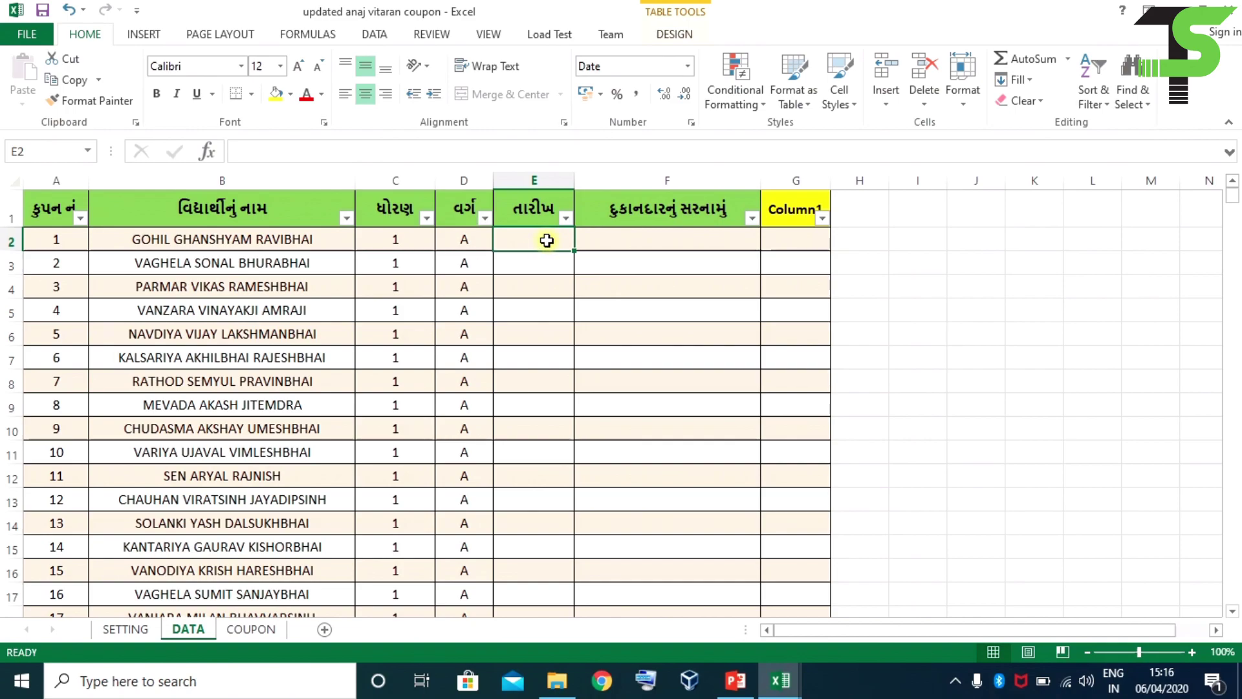
# Enter 10/04/2020 in E2 and fill it down through E1001 with Ctrl+D
pyautogui.write('10')
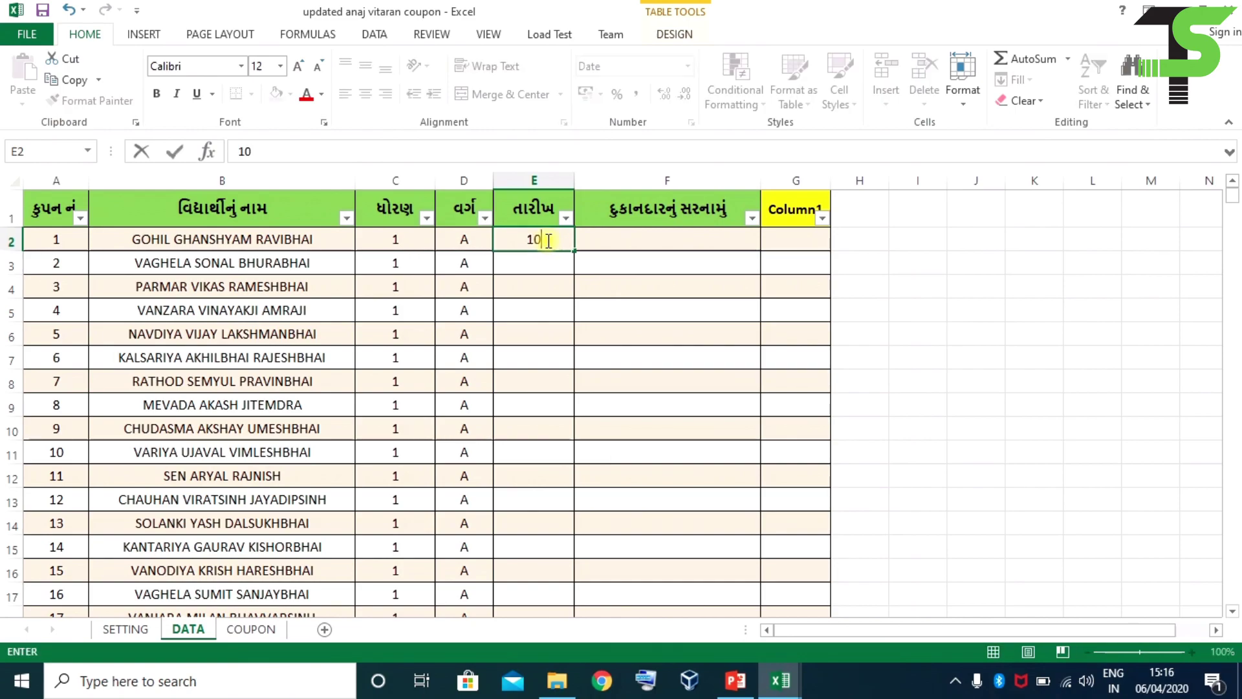
pyautogui.write('/04')
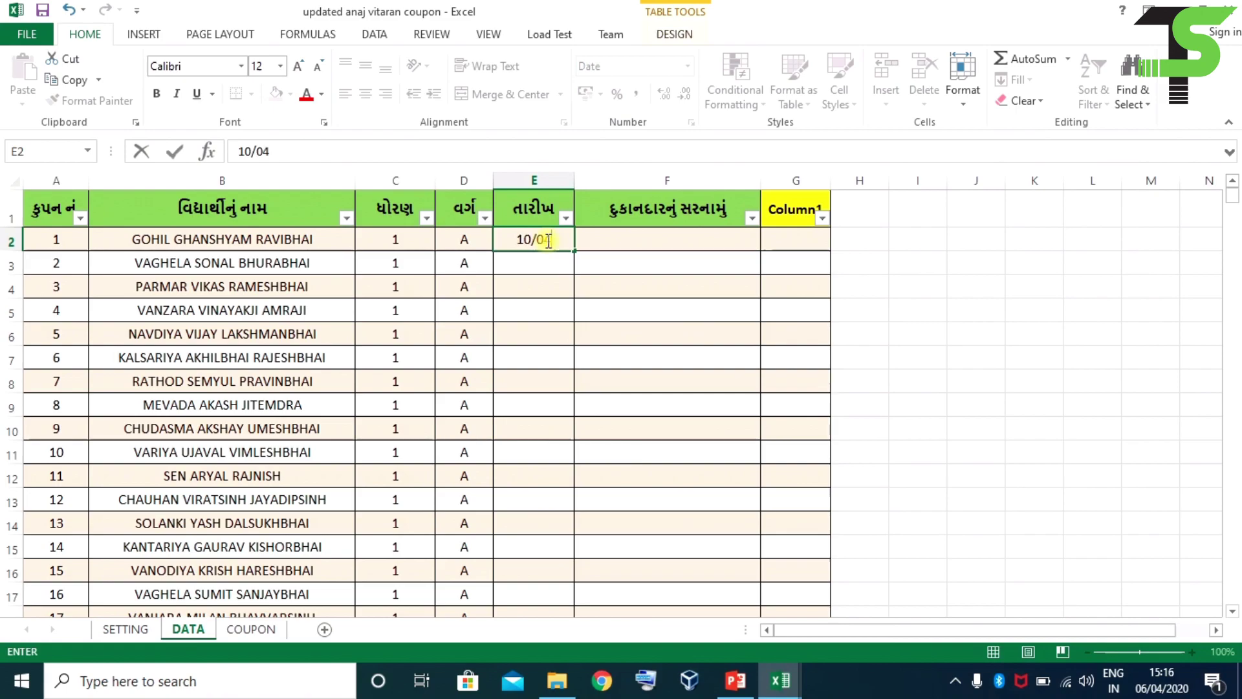
pyautogui.write('/2020')
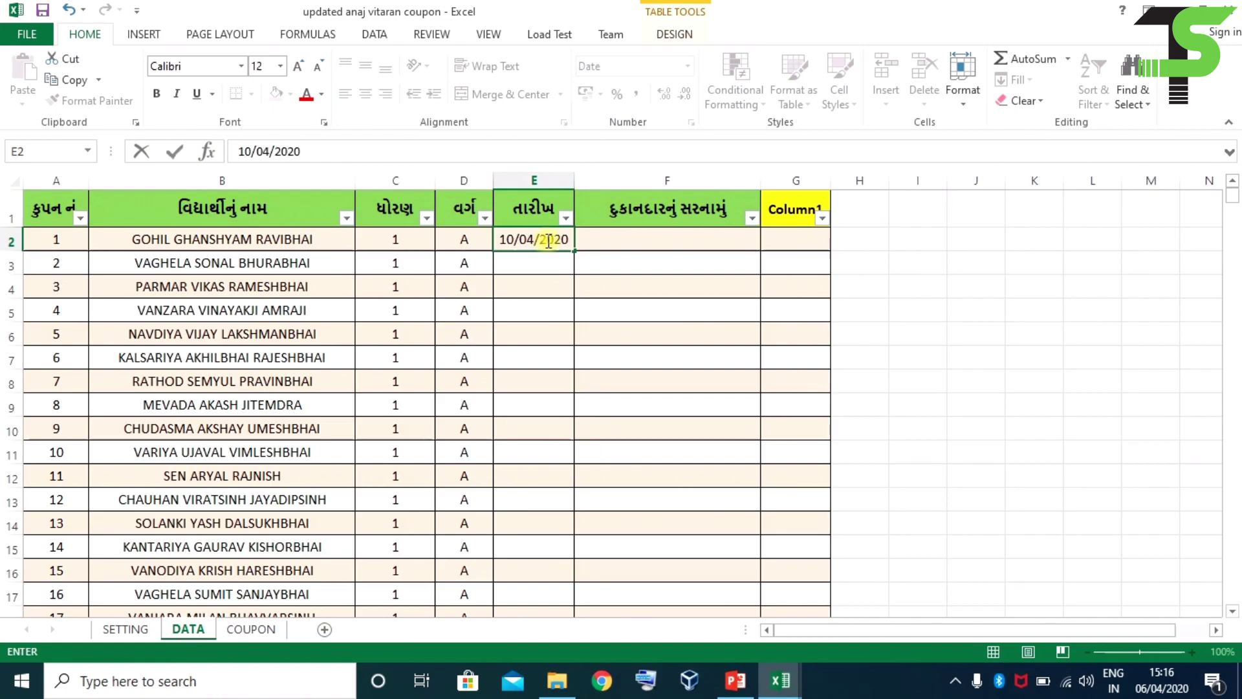
pyautogui.click(547, 240)
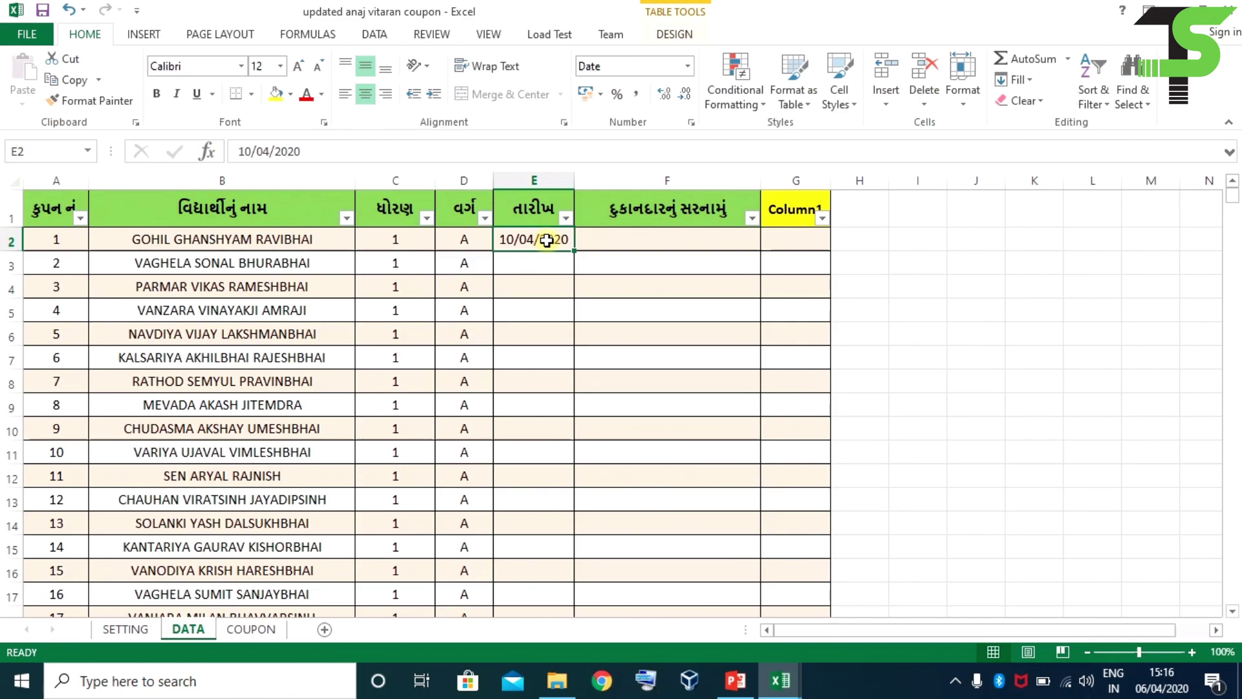
pyautogui.hotkey('ctrl', 'shift', 'Down')
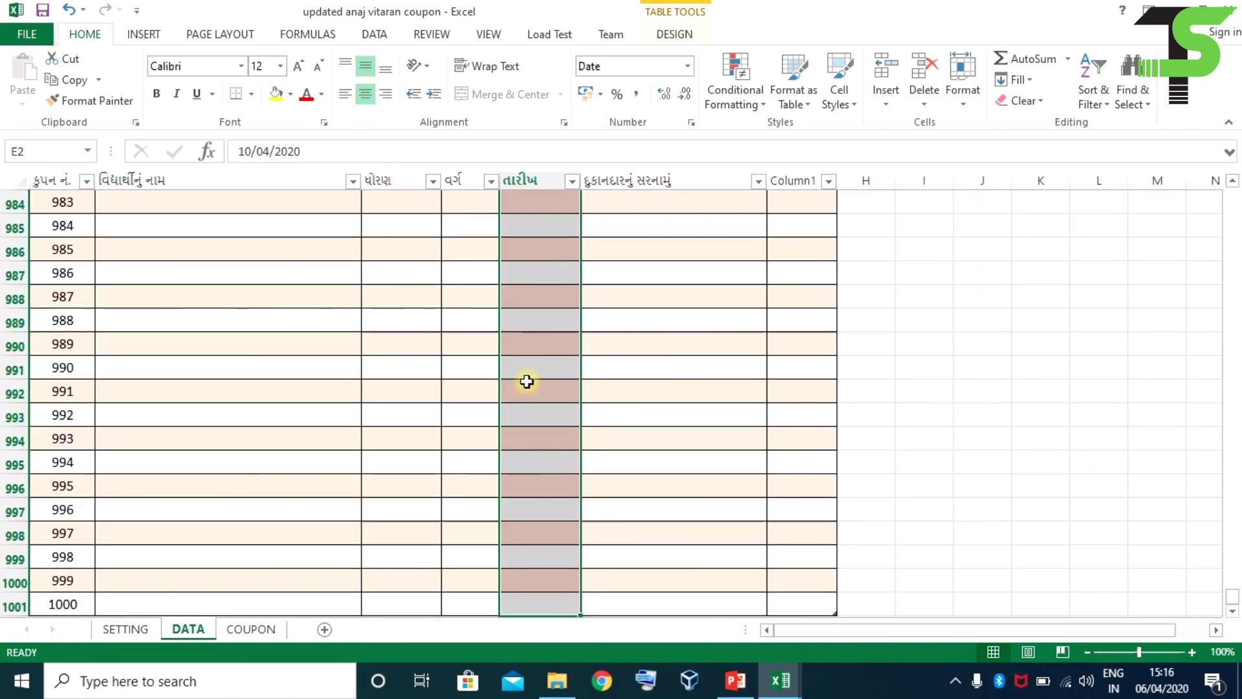
pyautogui.hotkey('ctrl', 'd')
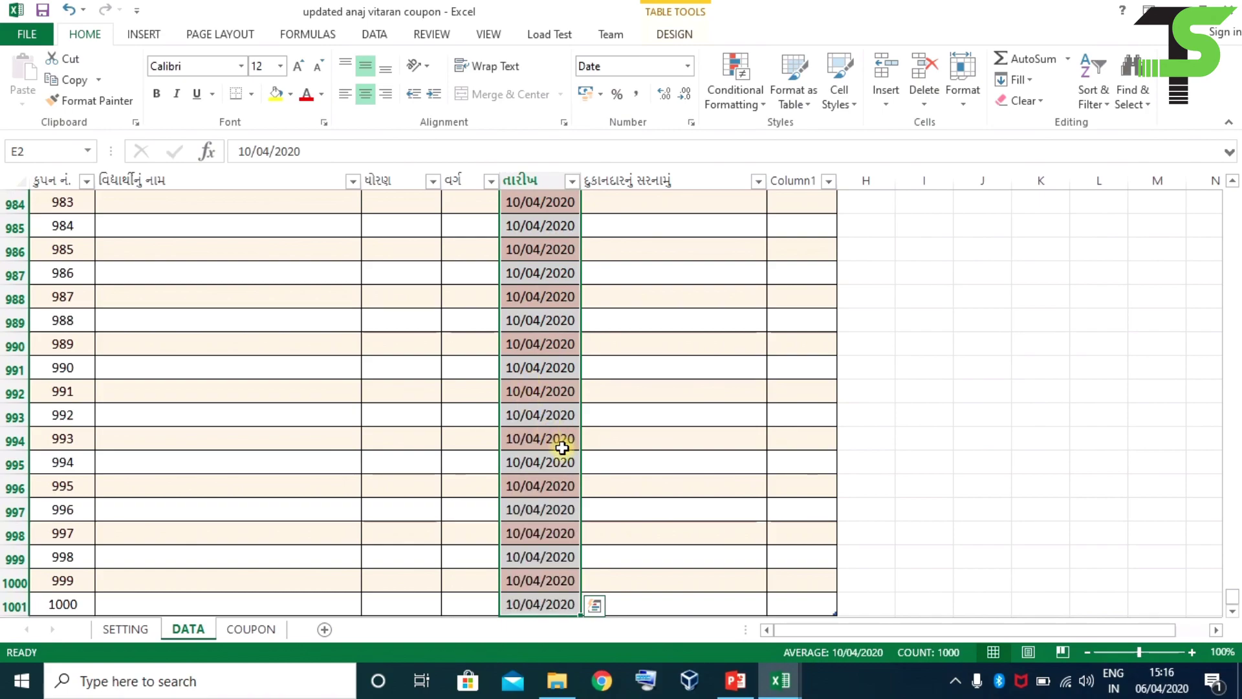
pyautogui.scroll(6, 560, 446)
pyautogui.scroll(5, 561, 448)
pyautogui.scroll(11, 562, 447)
pyautogui.scroll(9, 562, 448)
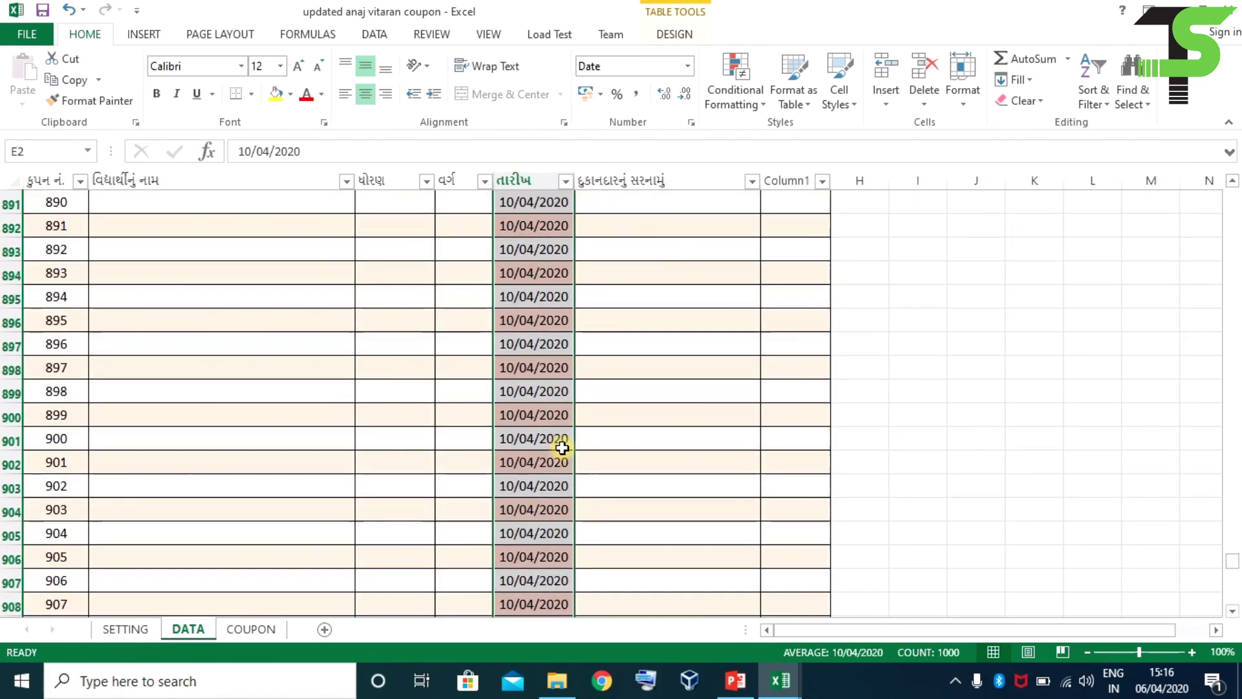
pyautogui.scroll(10, 562, 448)
pyautogui.scroll(8, 561, 448)
pyautogui.scroll(11, 562, 448)
pyautogui.scroll(7, 562, 448)
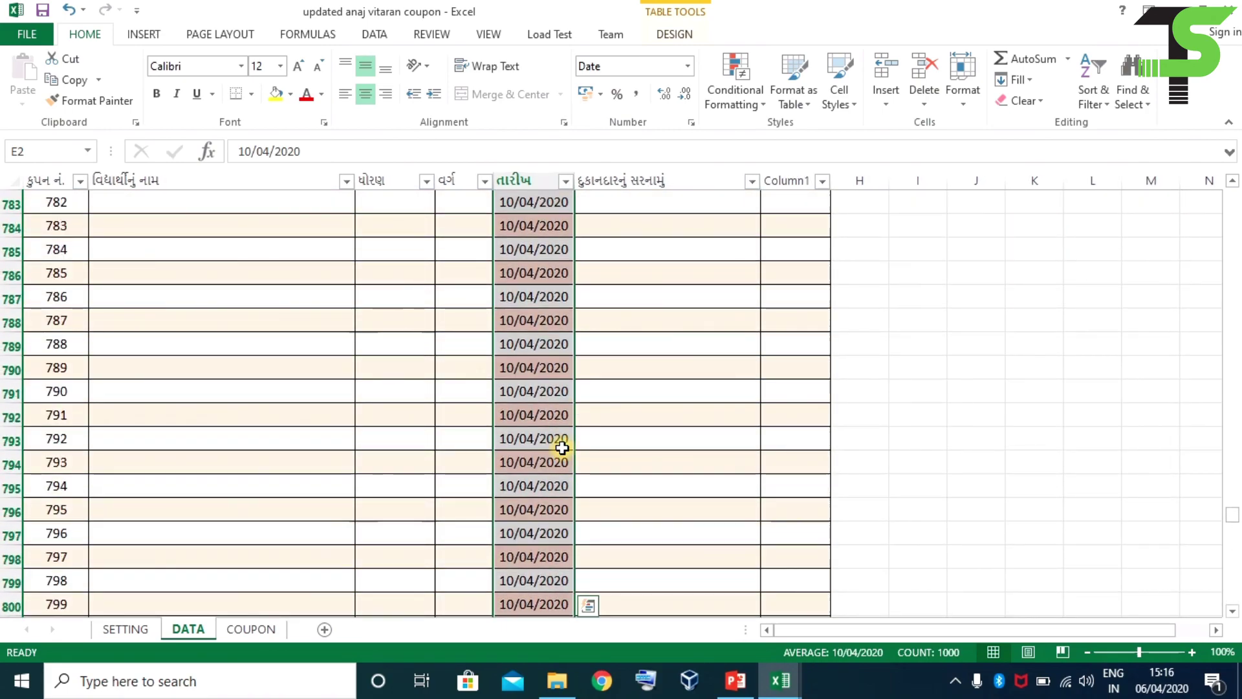
pyautogui.scroll(14, 561, 448)
pyautogui.scroll(-5, 562, 447)
pyautogui.click(562, 448)
pyautogui.moveTo(1232, 498); pyautogui.dragTo(1232, 194)
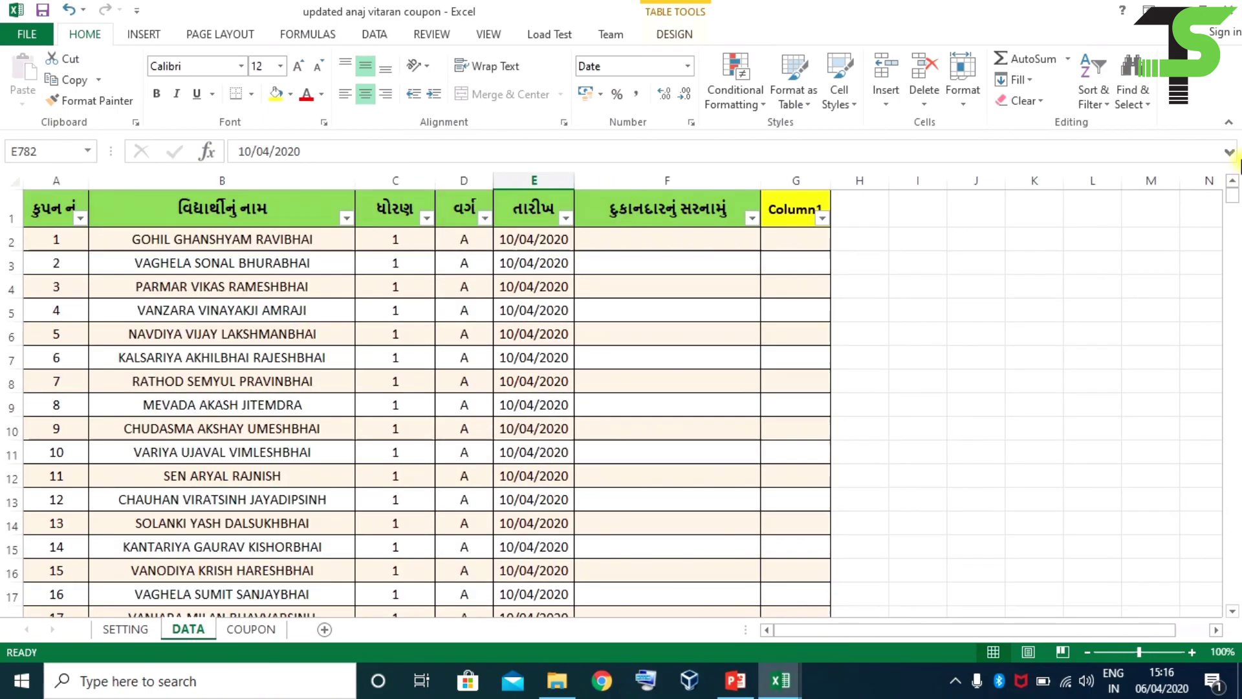
# Type a placeholder shopkeeper address into F2 under the shop-address column
pyautogui.click(671, 219)
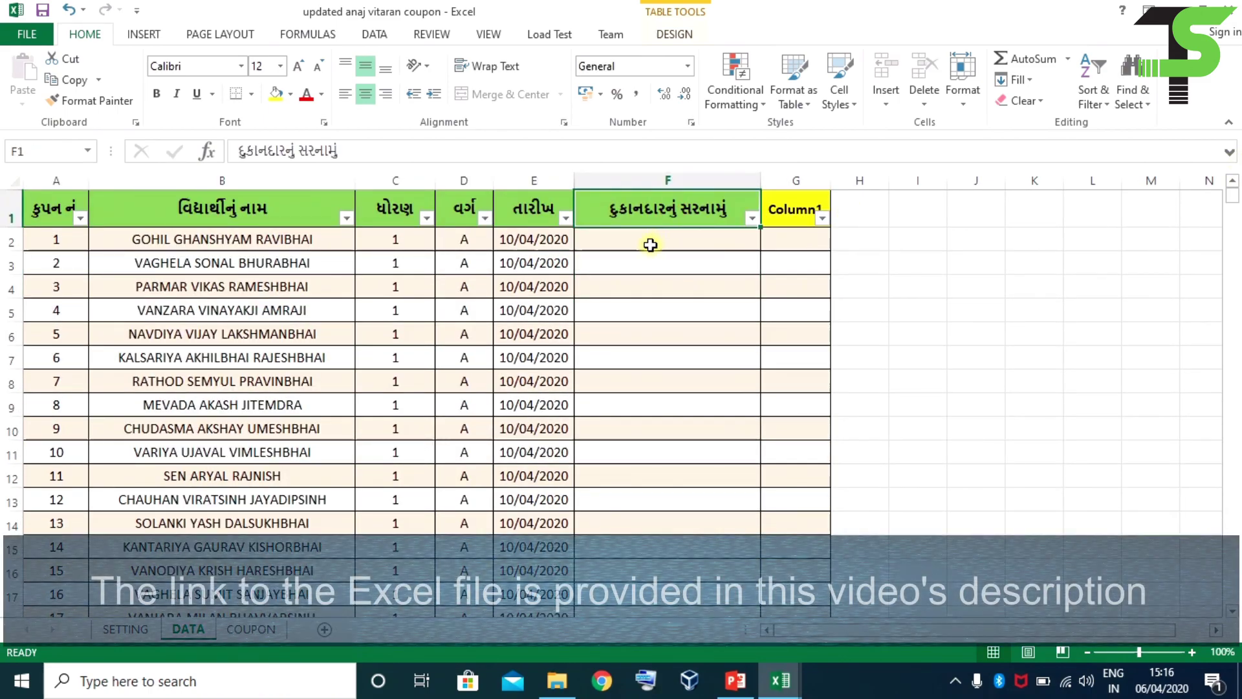
pyautogui.click(650, 245)
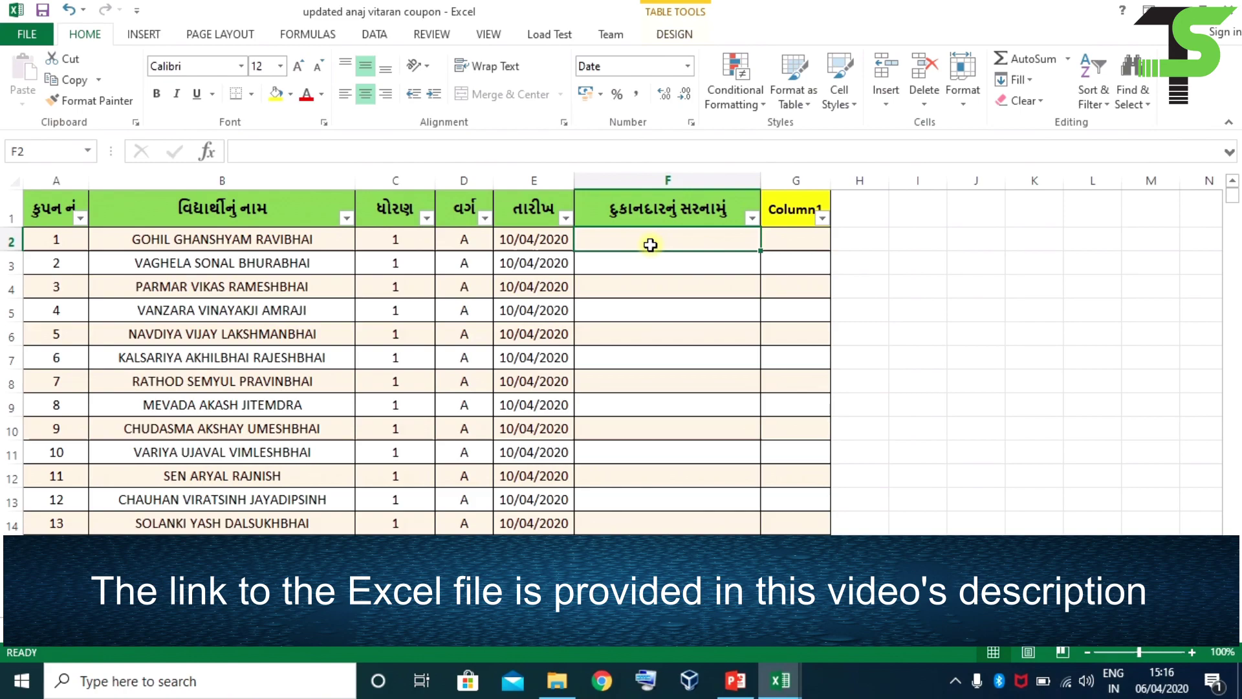
pyautogui.write('dshjf')
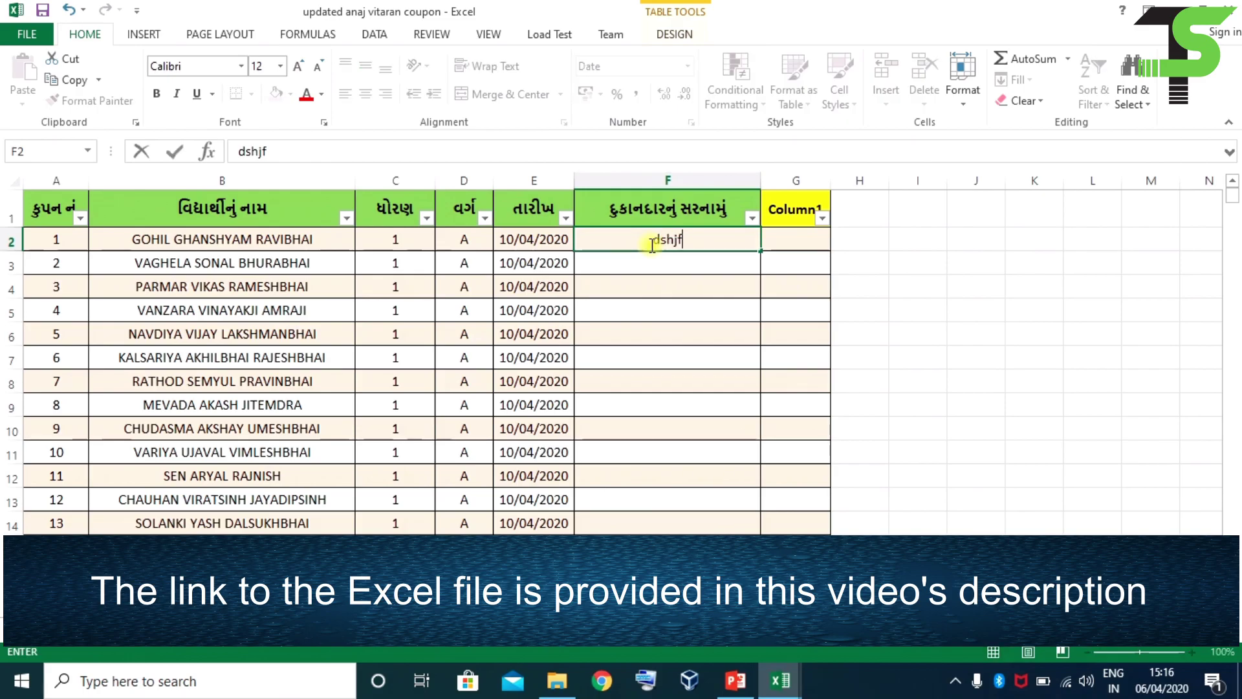
pyautogui.write('gsd fsjdhgfs dvsddhg')
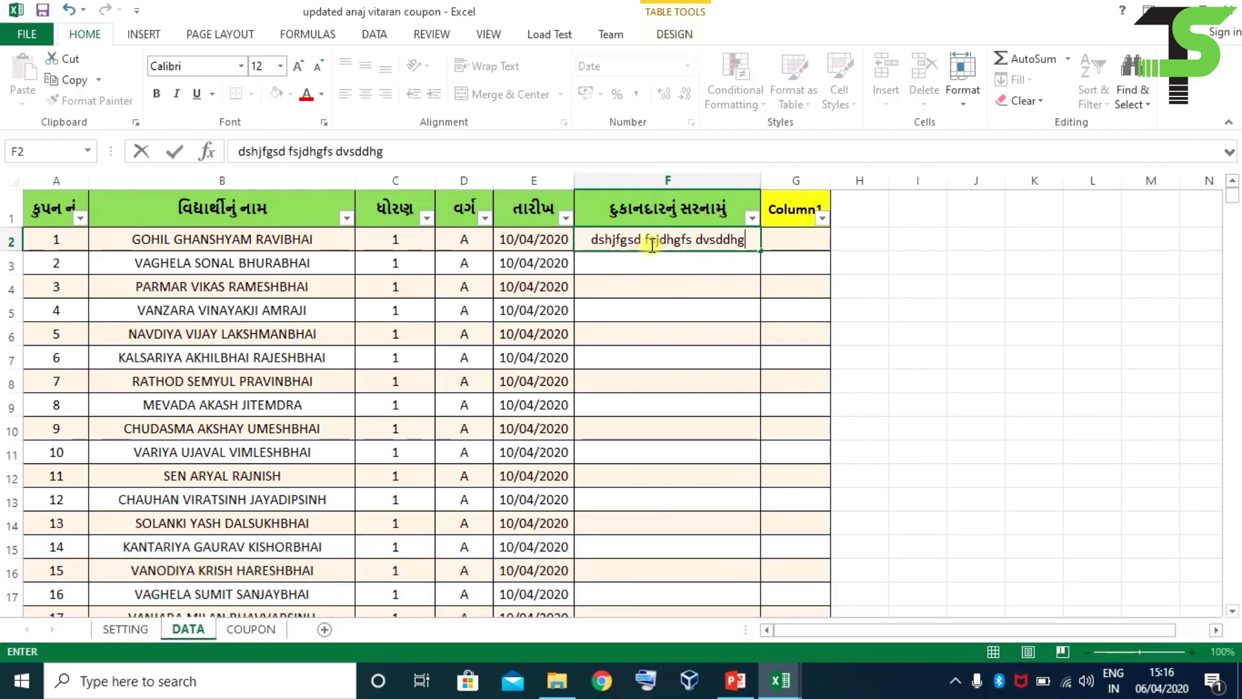
pyautogui.press('Tab')
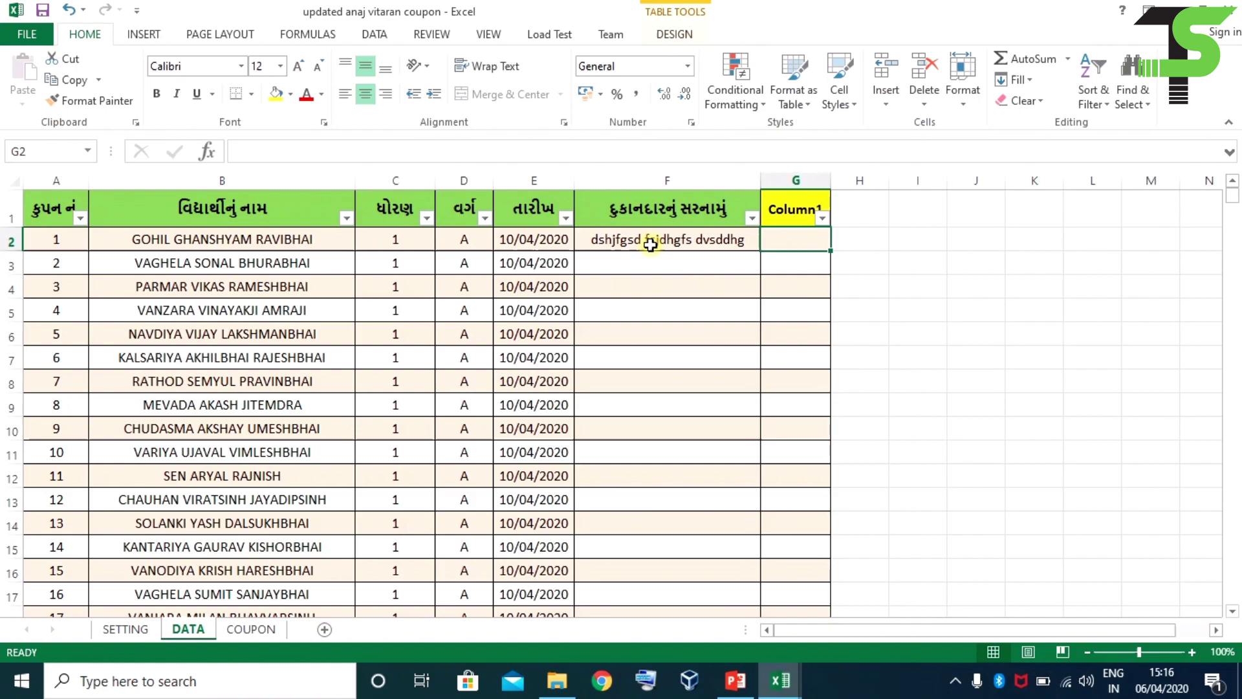
pyautogui.click(796, 243)
# Title column G 'Roll No' and select its roll numbers 1–9 in G1:G11
pyautogui.click(791, 211)
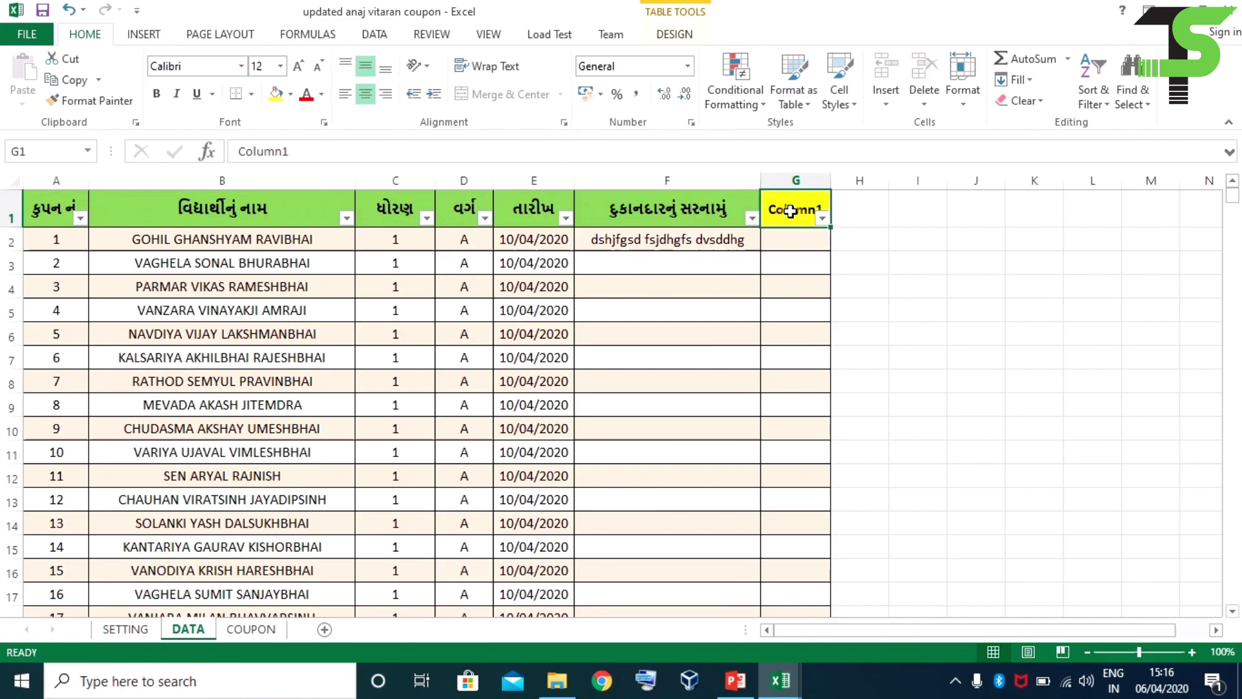
pyautogui.write('o')
pyautogui.press('BackSpace')
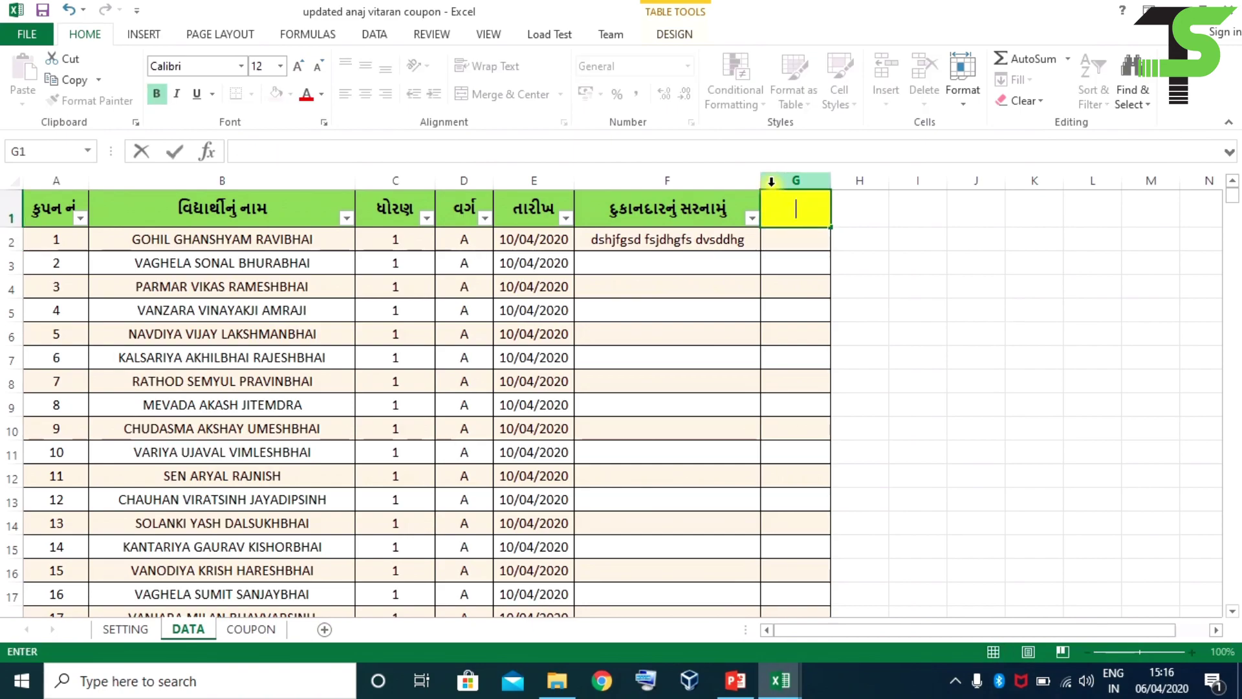
pyautogui.write('N')
pyautogui.write('o :')
pyautogui.press('Return')
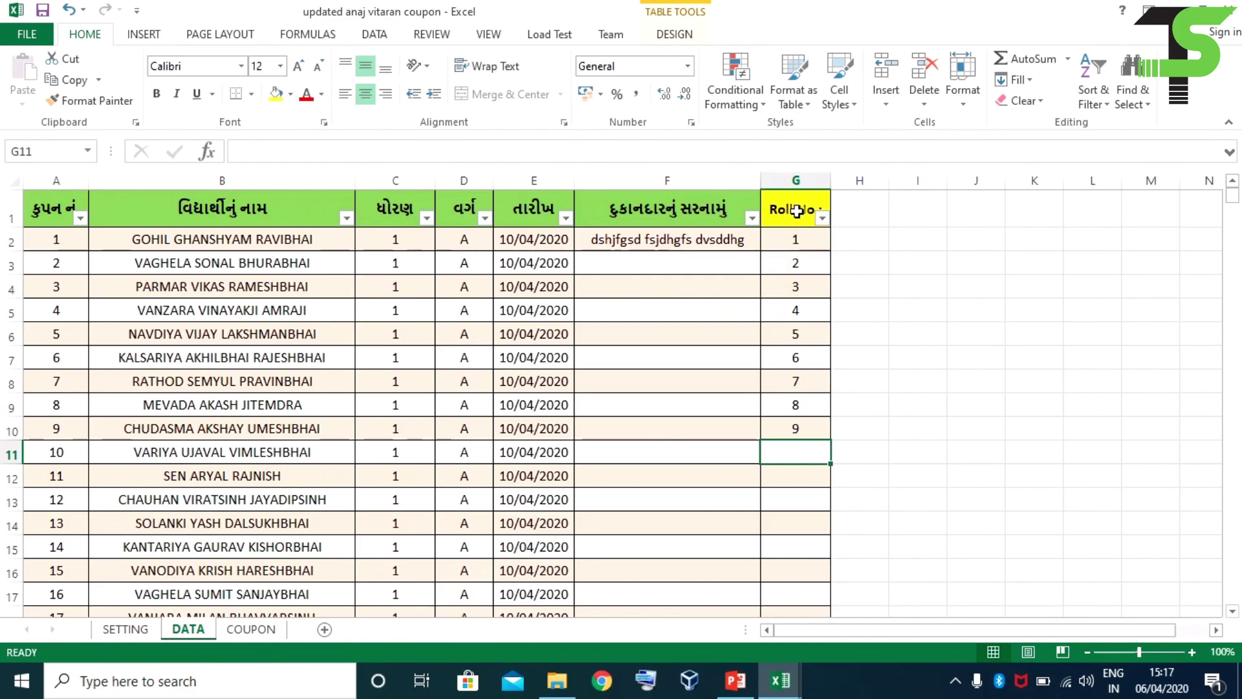
pyautogui.moveTo(795, 208); pyautogui.dragTo(803, 456)
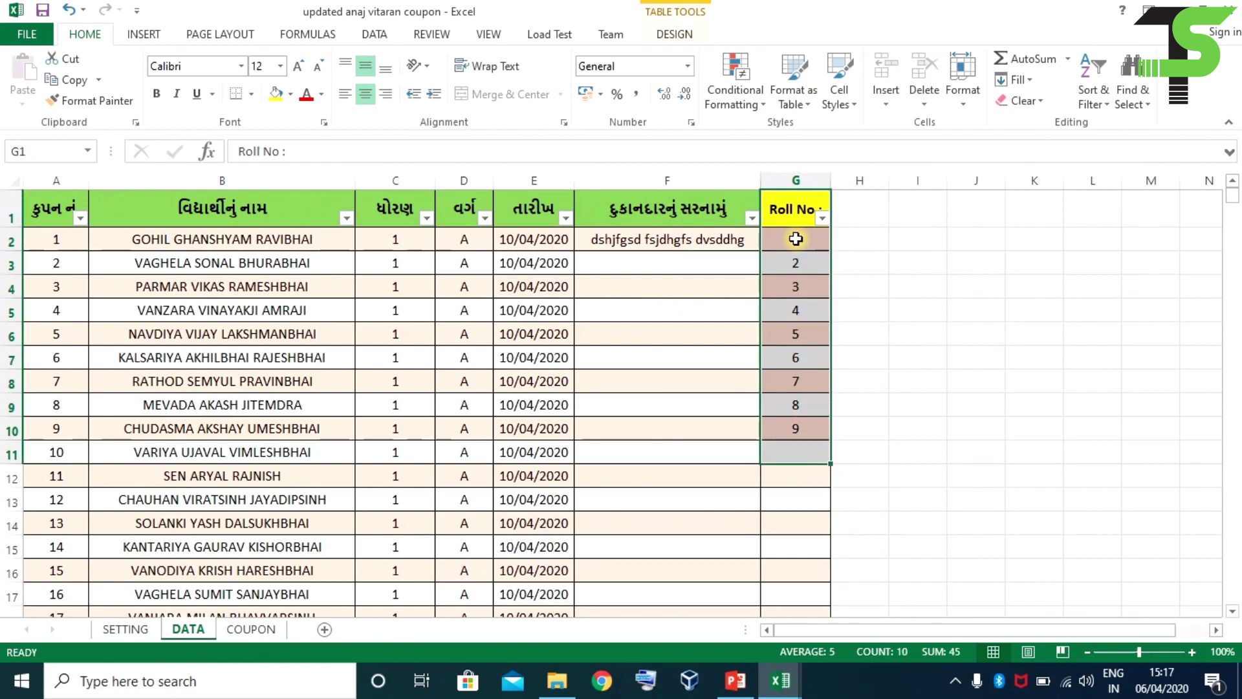
pyautogui.click(780, 206)
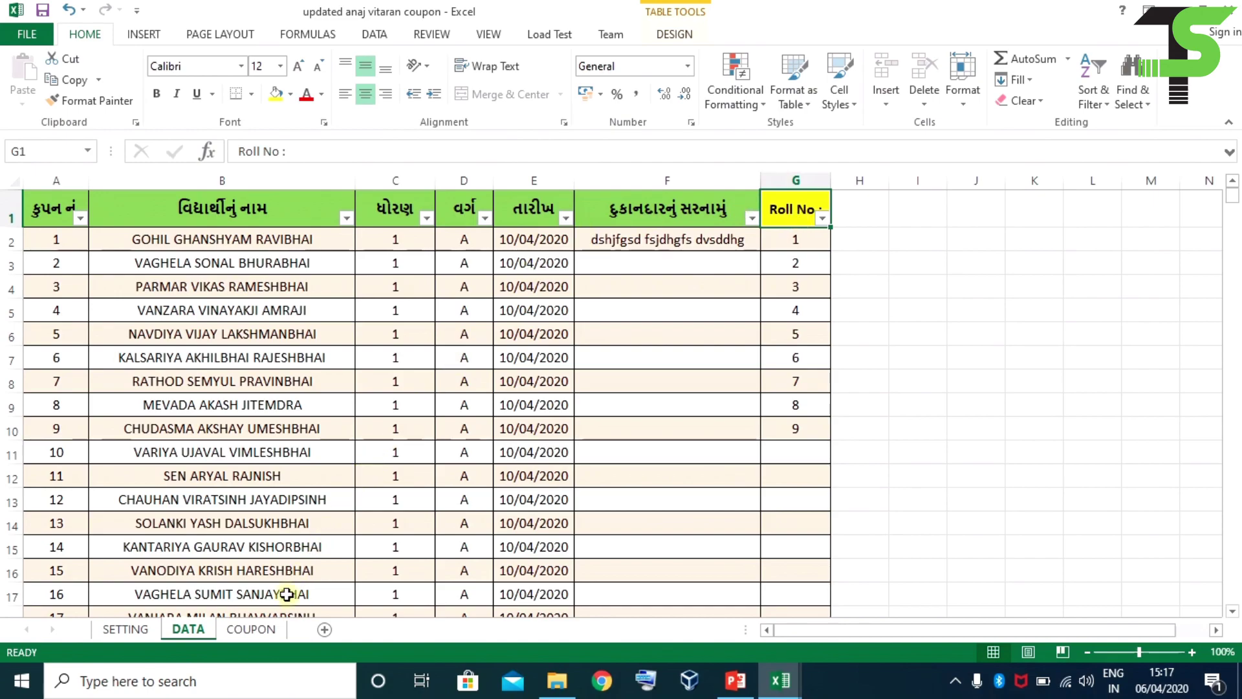
# On the COUPON sheet, select coupon-number cell AH4 and scroll through coupons showing roll numbers 1, 2, 3
pyautogui.click(259, 629)
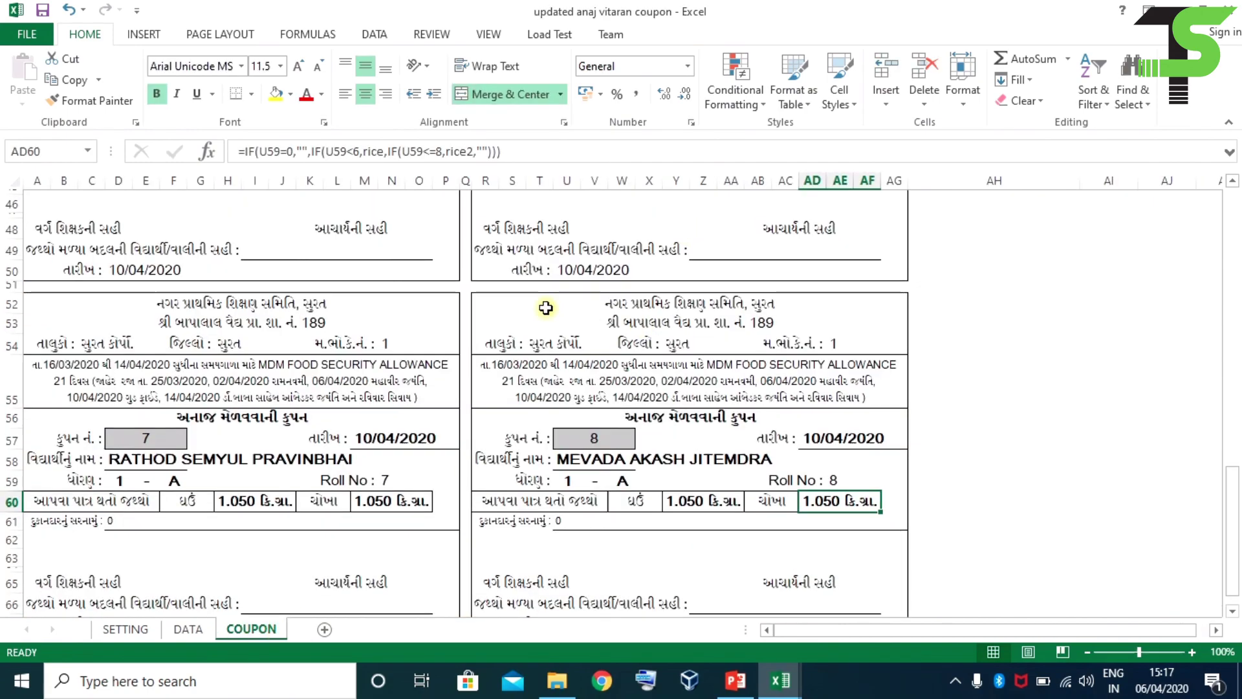
pyautogui.scroll(10, 545, 308)
pyautogui.scroll(3, 545, 307)
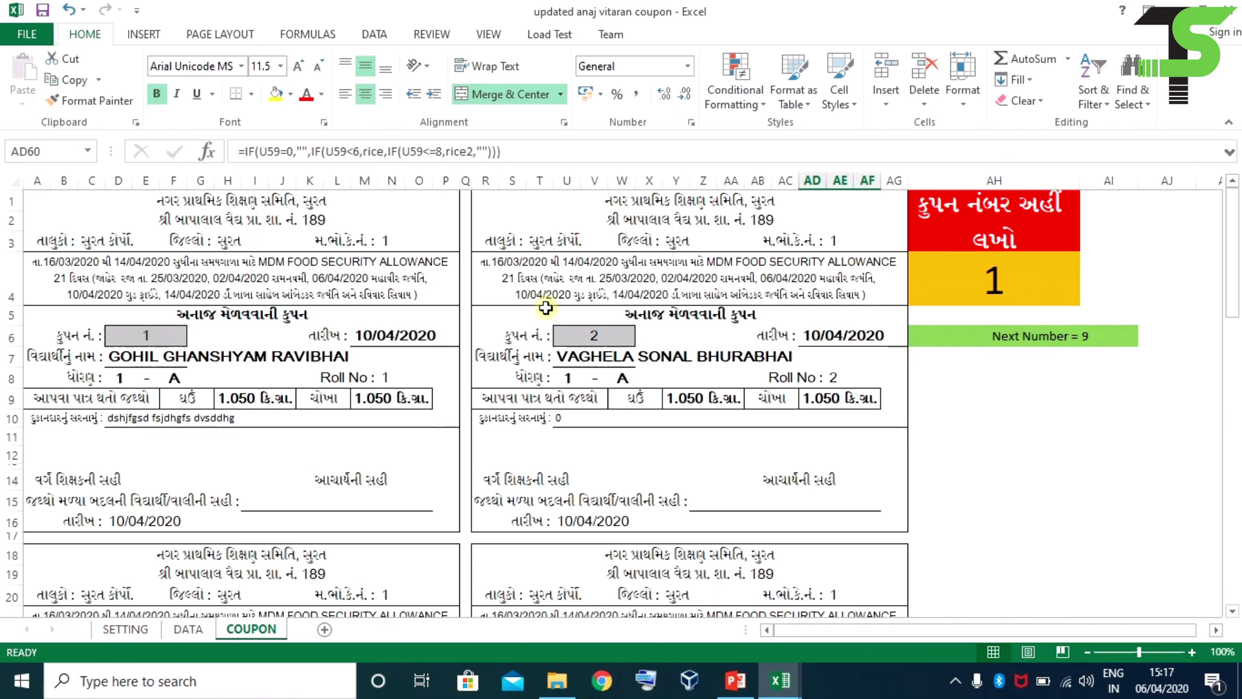
pyautogui.click(987, 280)
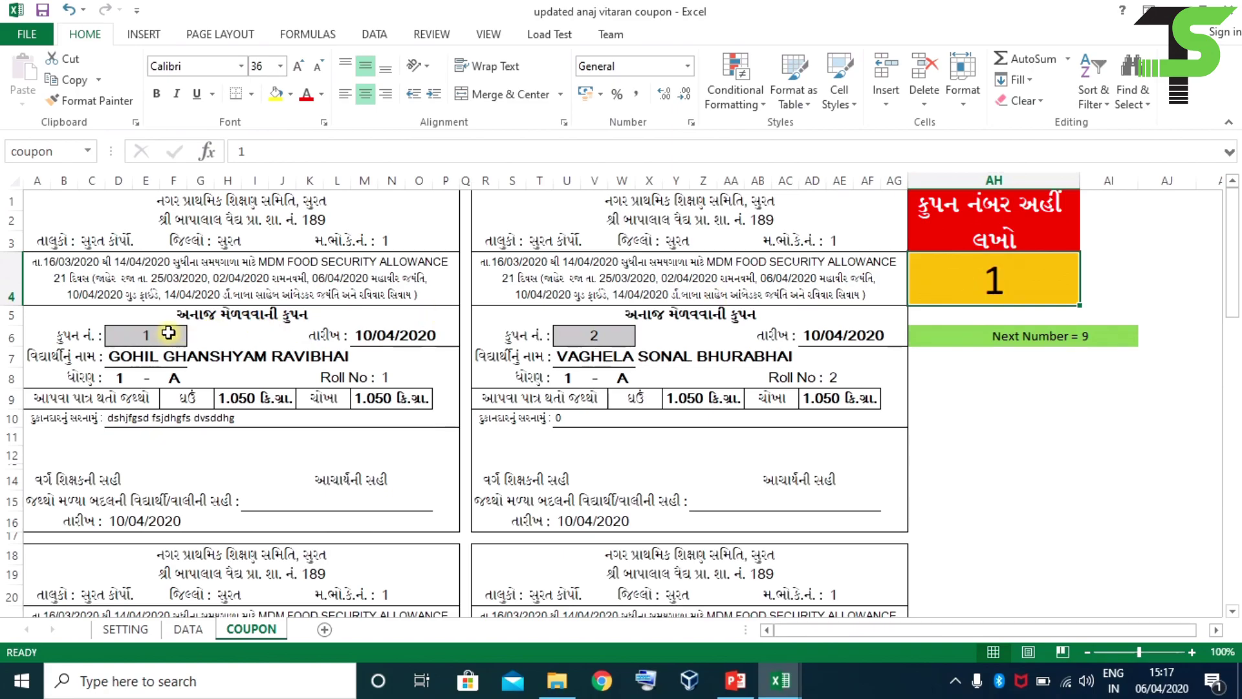
pyautogui.scroll(-5, 604, 341)
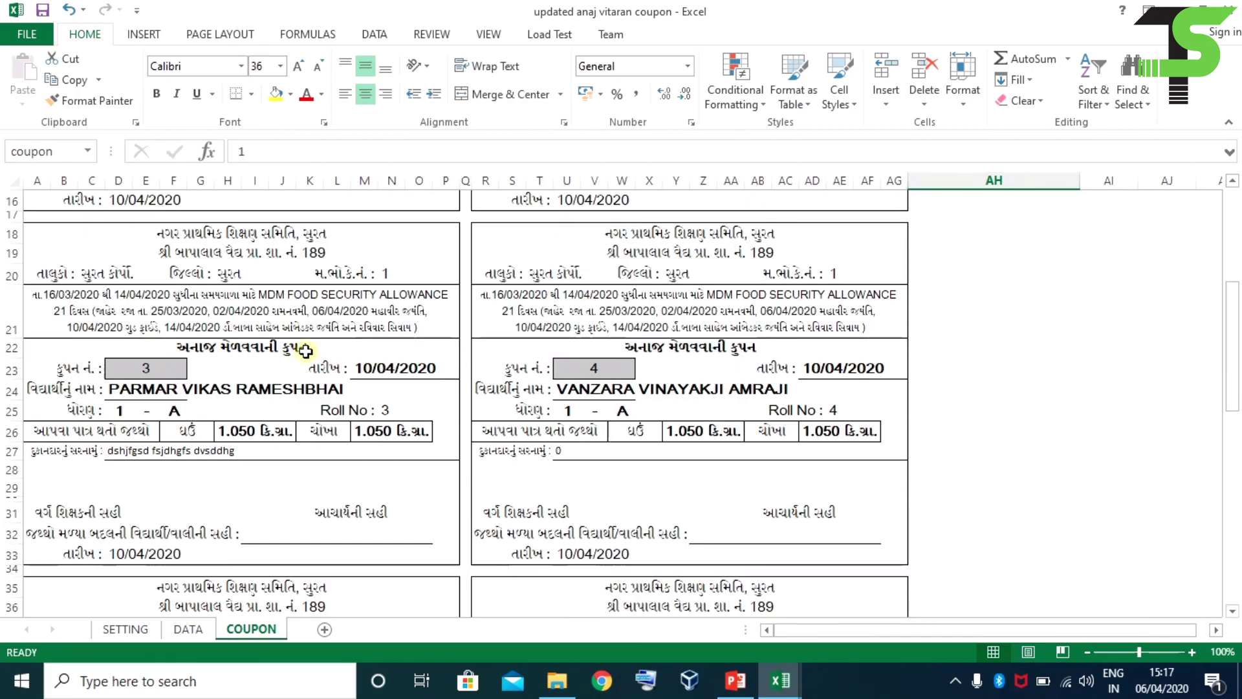
pyautogui.scroll(-5, 643, 363)
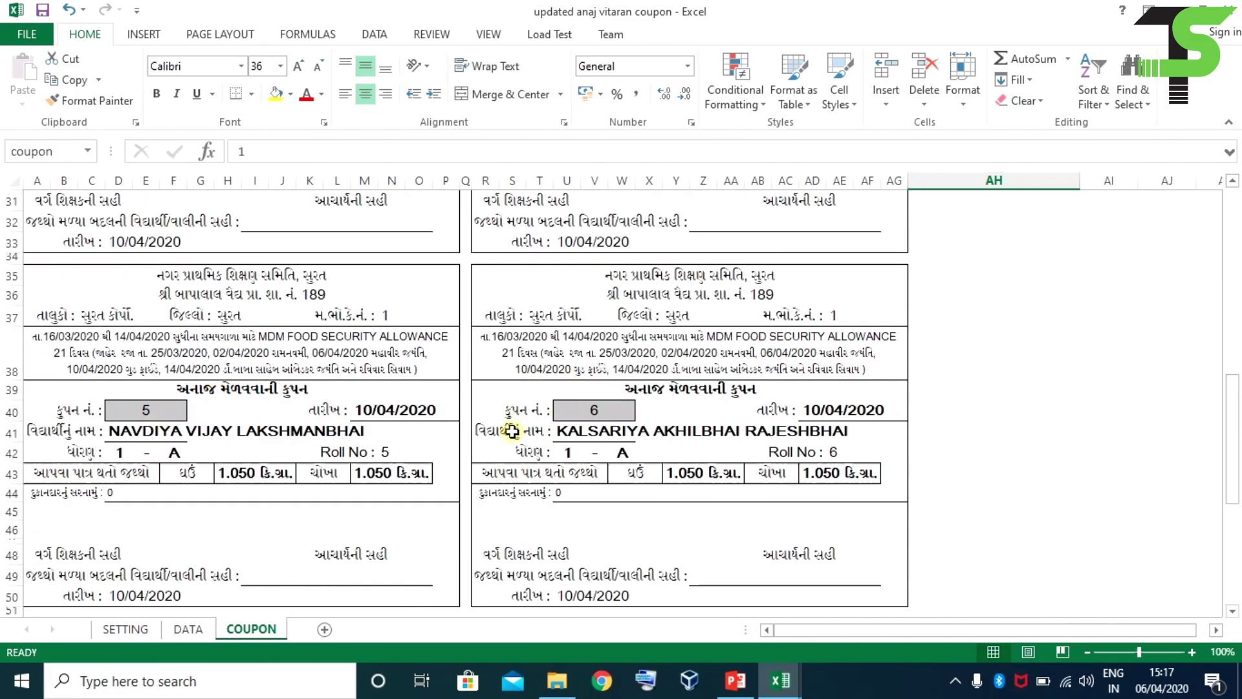
pyautogui.scroll(-6, 582, 414)
pyautogui.scroll(-2, 827, 424)
pyautogui.scroll(8, 826, 424)
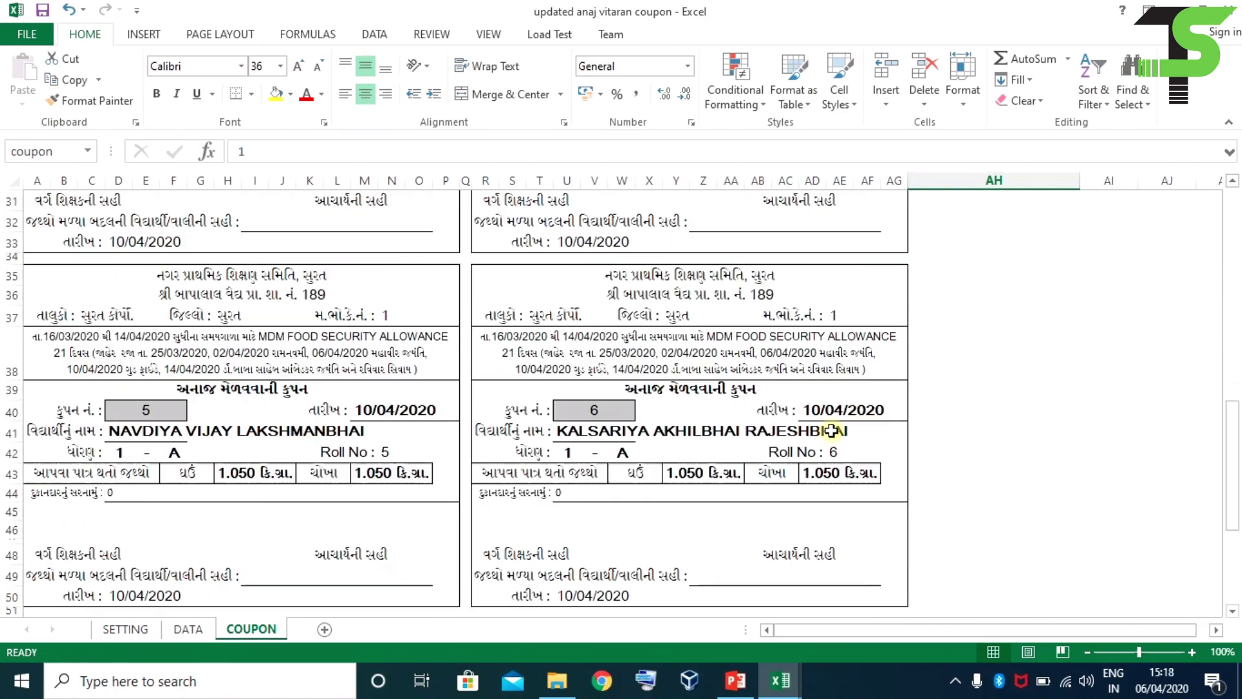
pyautogui.scroll(10, 831, 430)
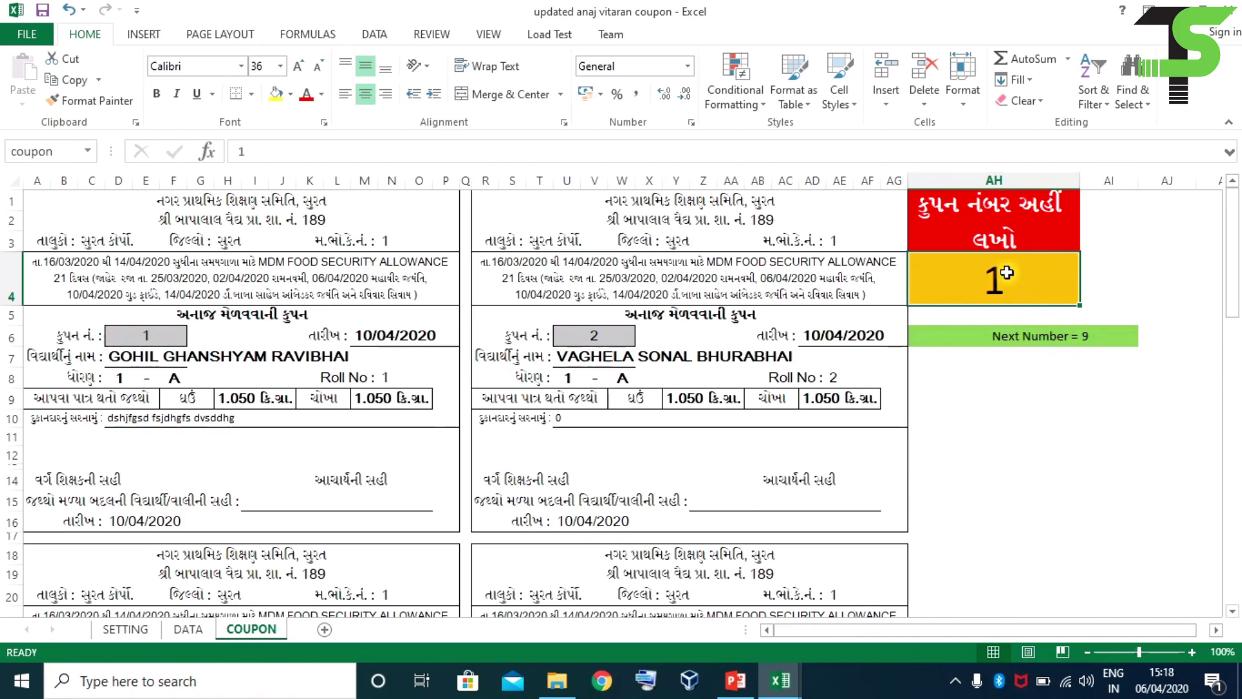
# Set the starting coupon number in AH4 to 9 and bring up the print preview
pyautogui.write('9')
pyautogui.press('Return')
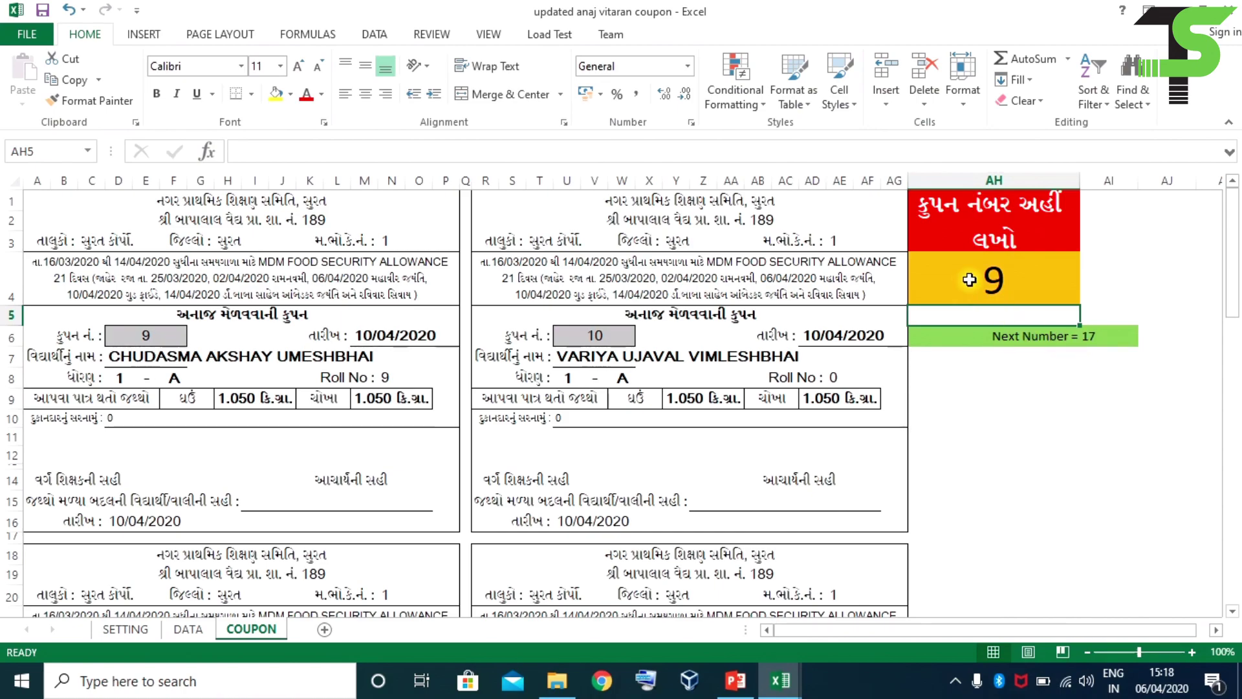
pyautogui.click(1000, 282)
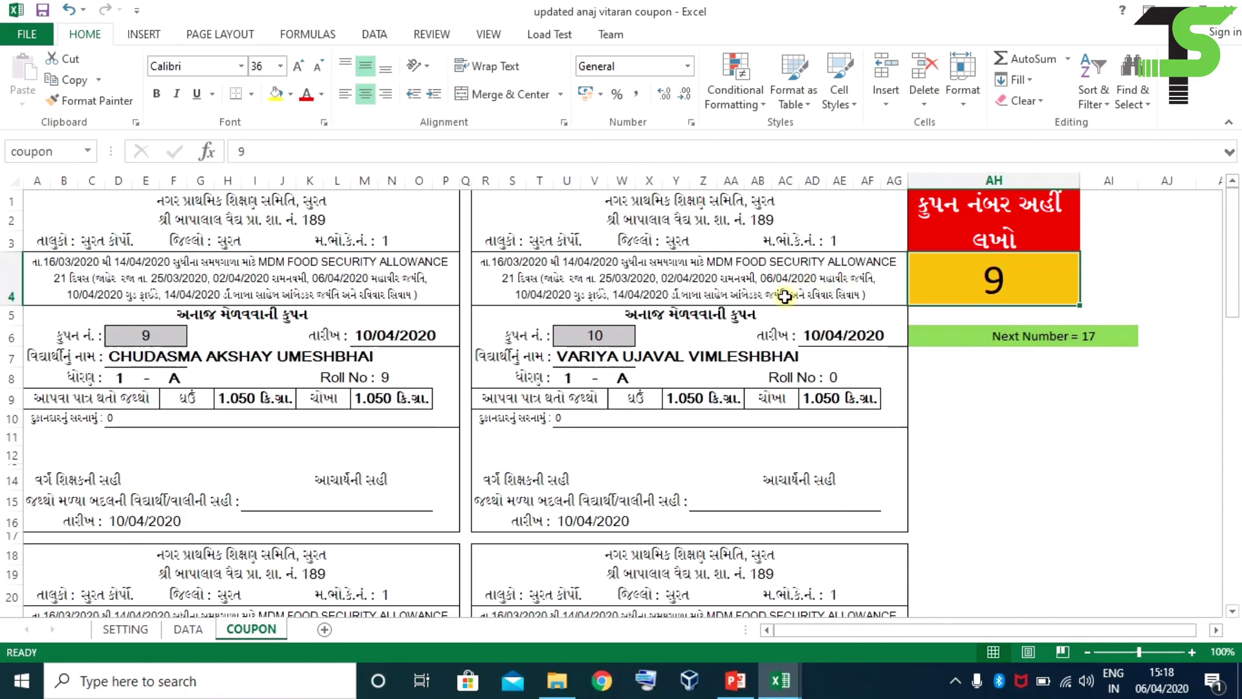
pyautogui.hotkey('ctrl', 'p')
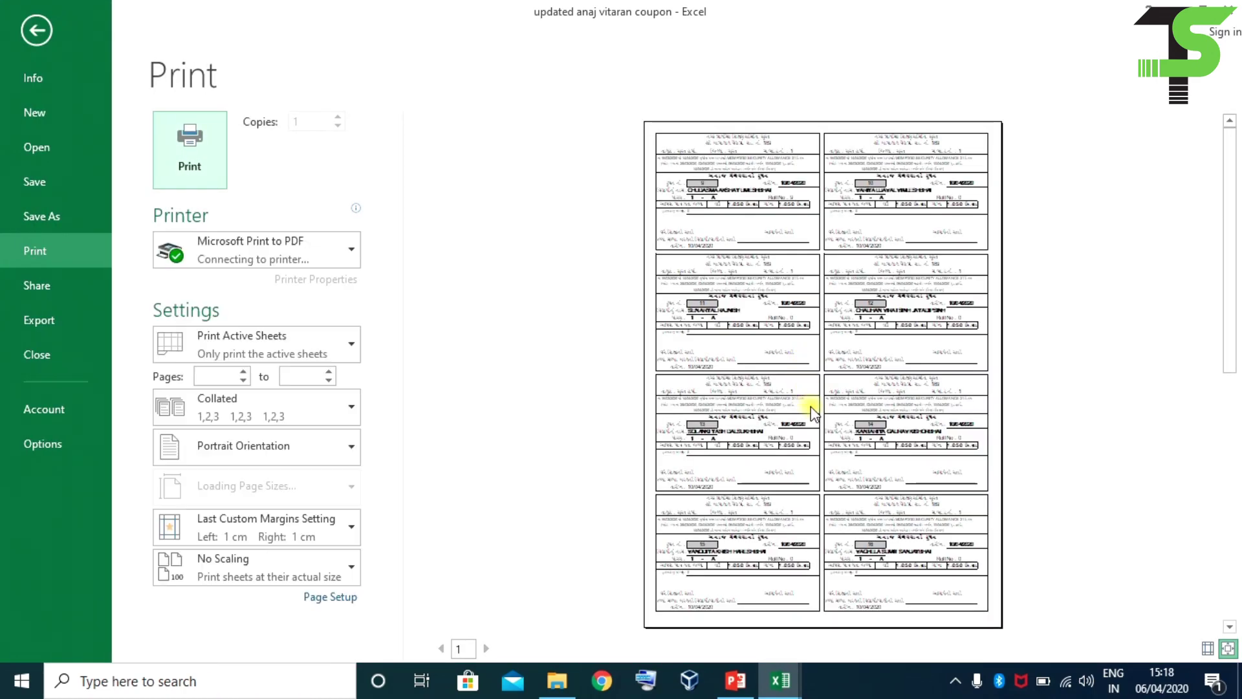
# Scroll through both A3 pages of the coupon print preview, then return to the COUPON sheet
pyautogui.scroll(-1, 807, 427)
pyautogui.scroll(1, 714, 361)
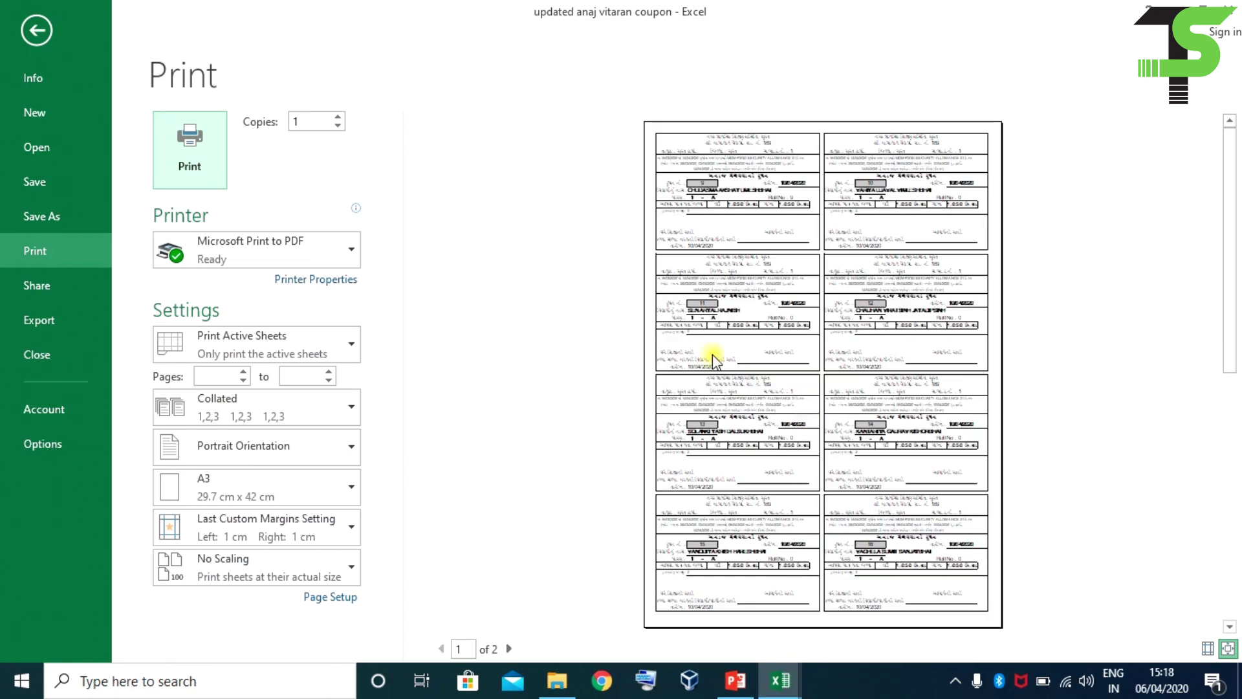
pyautogui.press('Escape')
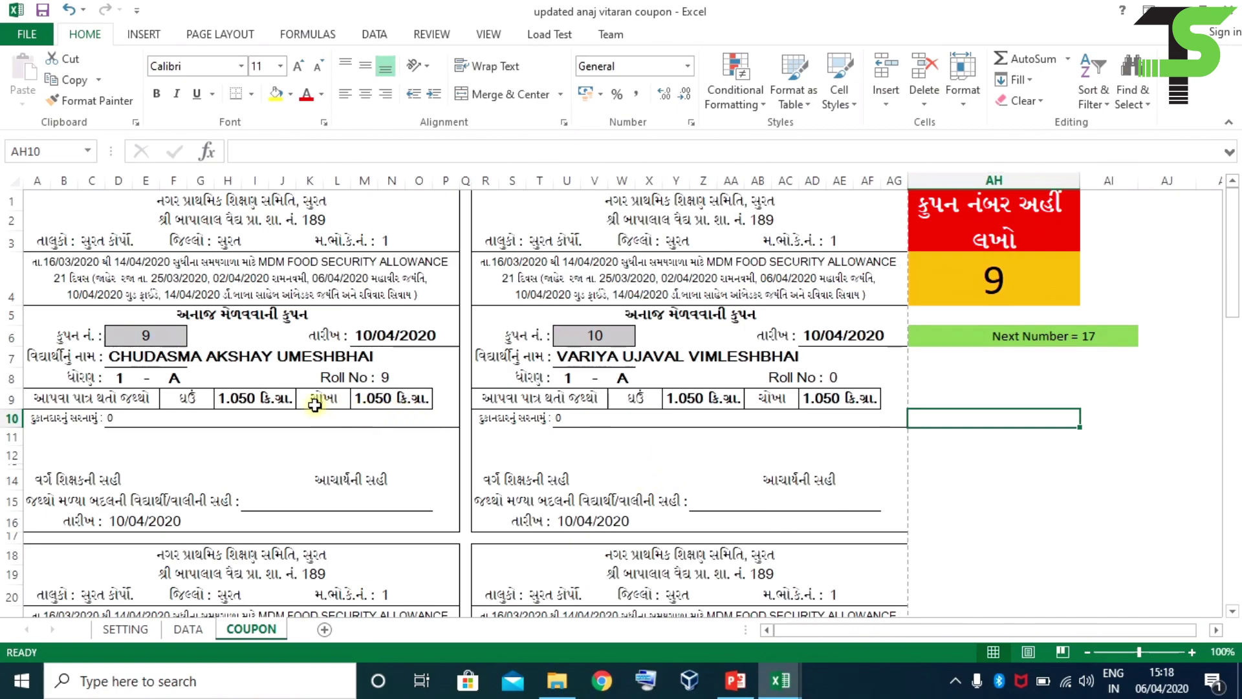
# Inspect the wheat quantity formula, the phase-dependent date text in A4, and the rice quantity formula
pyautogui.click(233, 398)
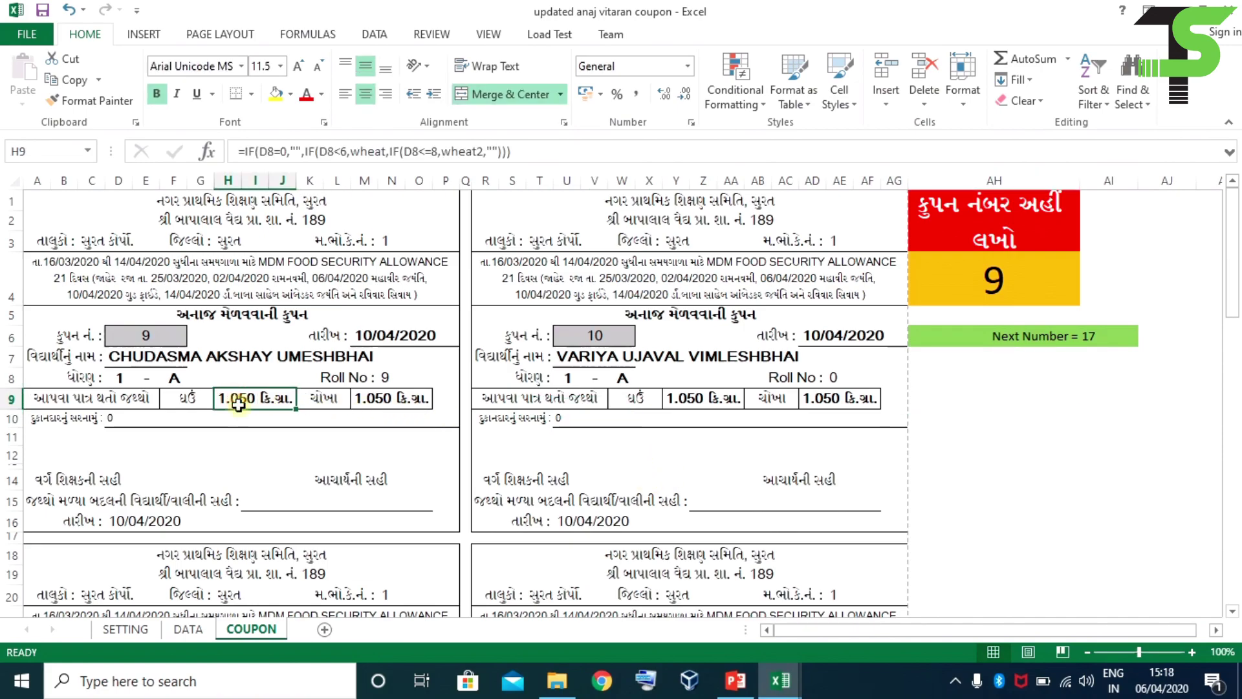
pyautogui.click(56, 269)
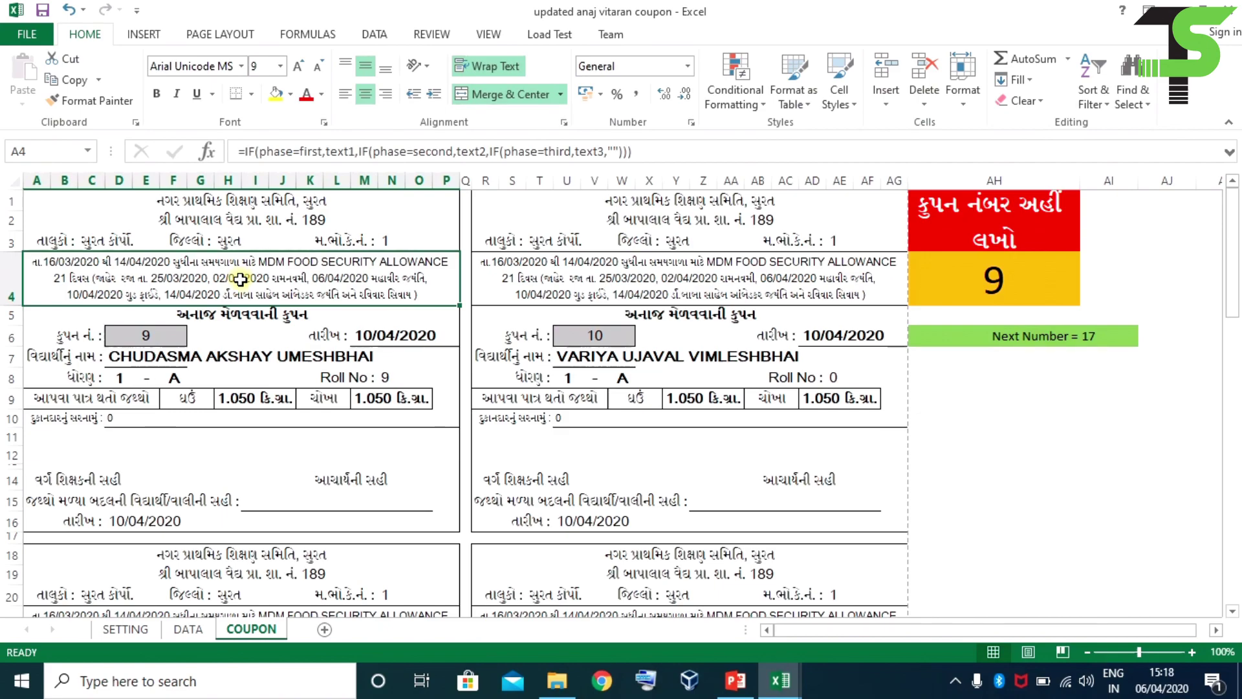
pyautogui.click(246, 399)
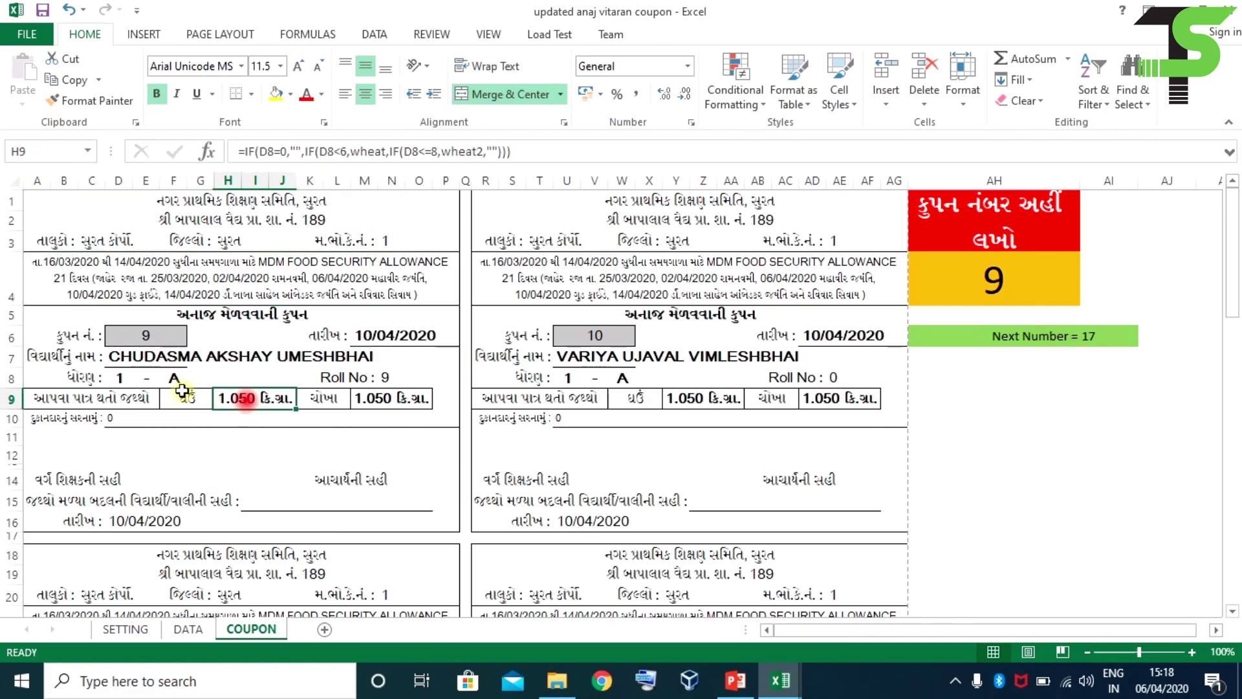
pyautogui.click(392, 398)
# Scroll through the coupons, then go to the SETTING sheet
pyautogui.scroll(-3, 608, 421)
pyautogui.scroll(-1, 608, 420)
pyautogui.scroll(-4, 608, 421)
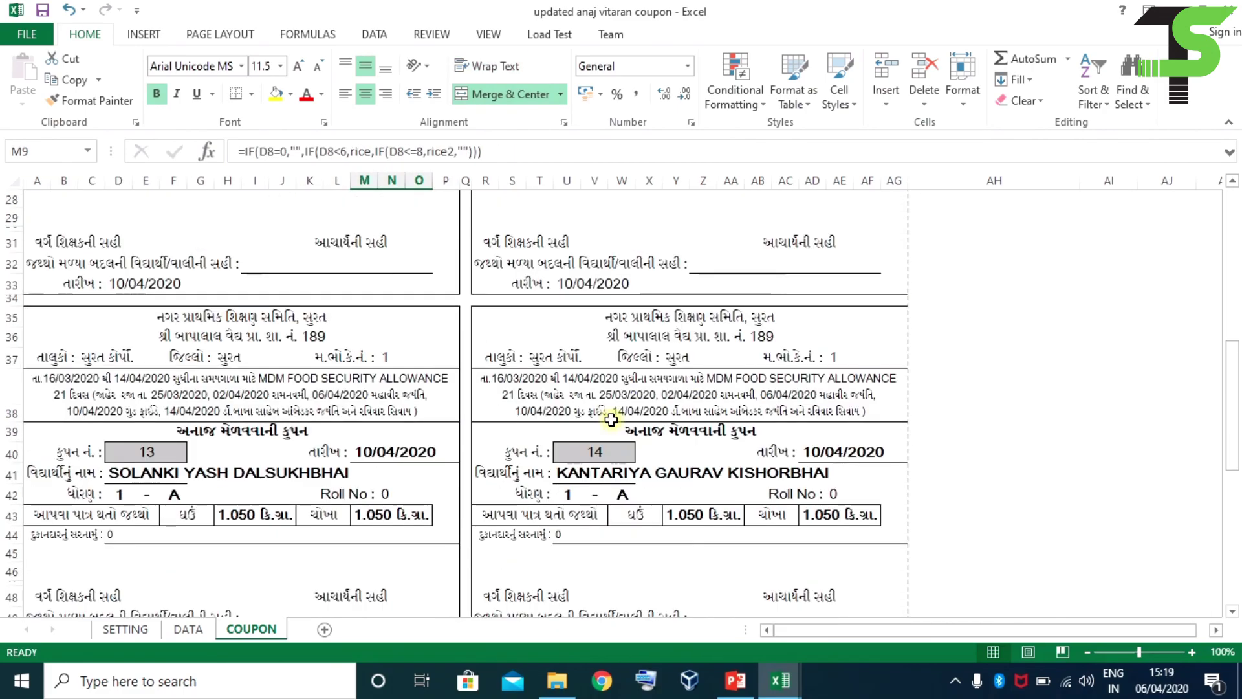
pyautogui.scroll(-1, 609, 419)
pyautogui.scroll(-3, 608, 419)
pyautogui.scroll(1, 609, 419)
pyautogui.scroll(5, 605, 420)
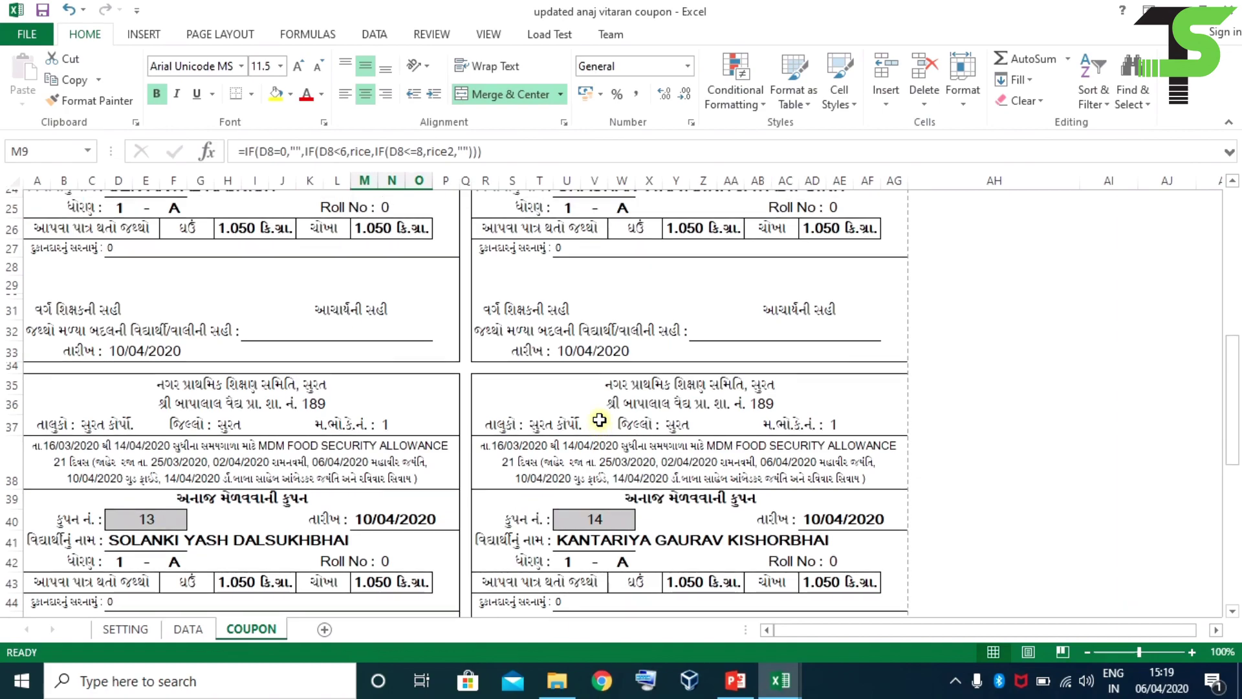
pyautogui.scroll(7, 600, 419)
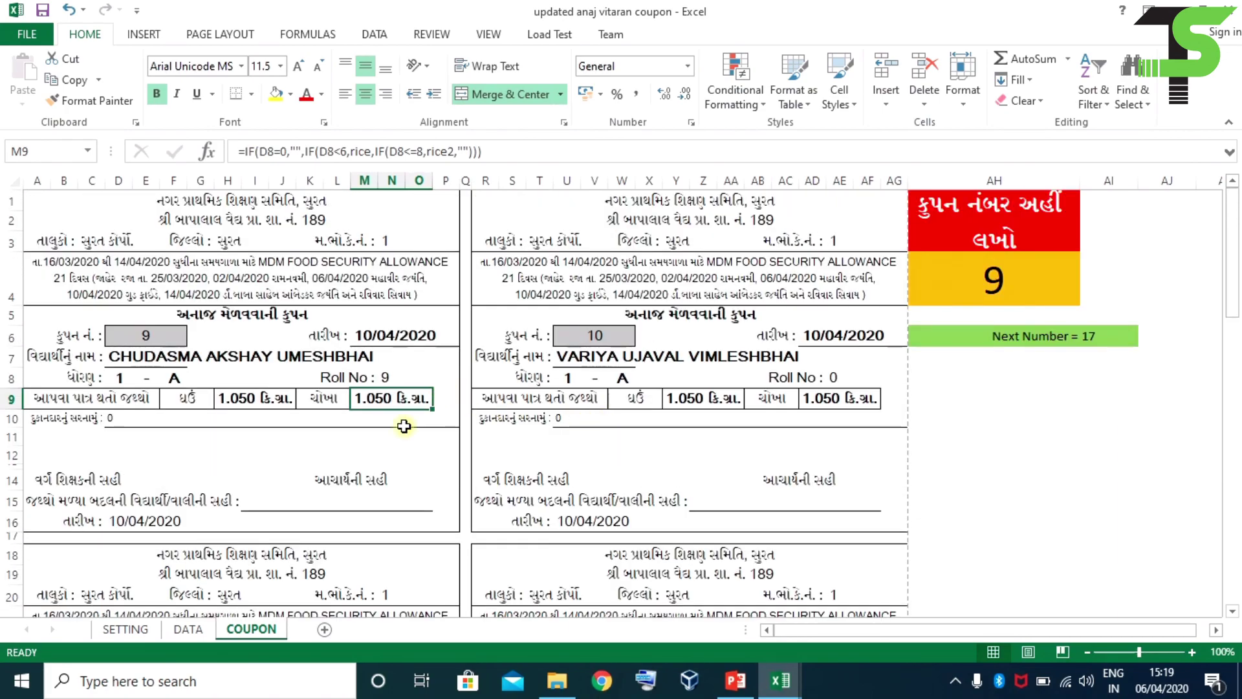
pyautogui.click(137, 628)
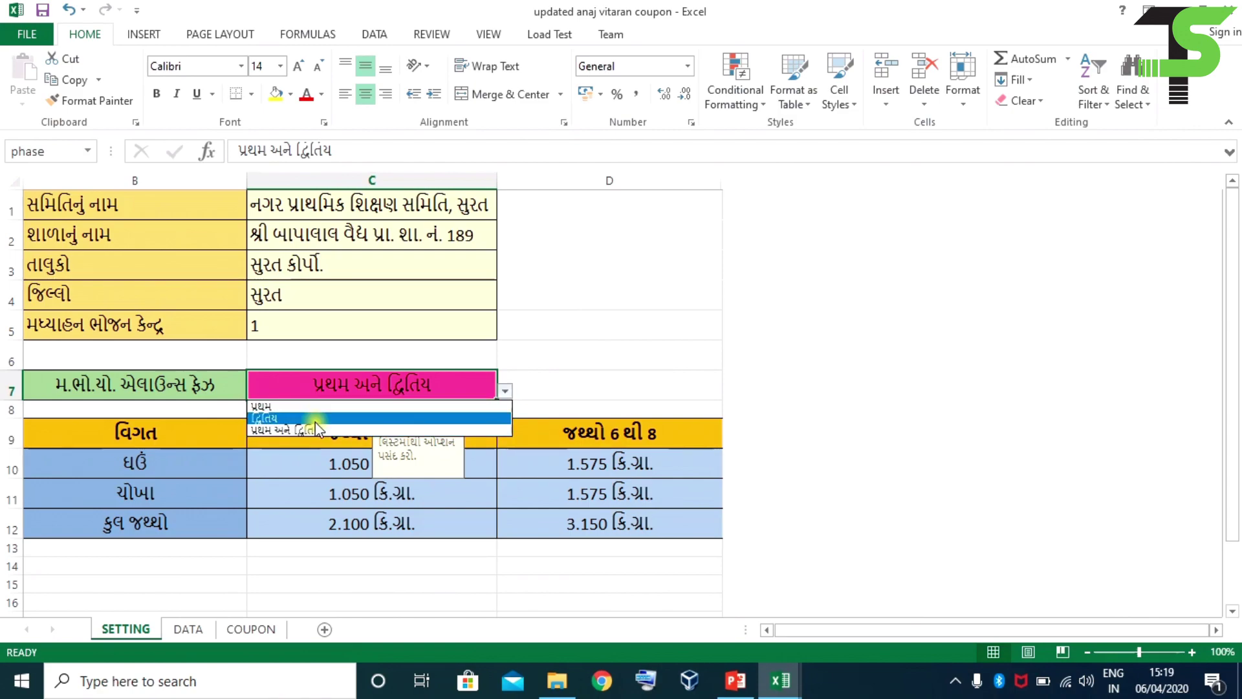
# Change the C7 allowance phase to દ્વિતિય and confirm both coupons now show 0.500 kg wheat and rice
pyautogui.click(317, 418)
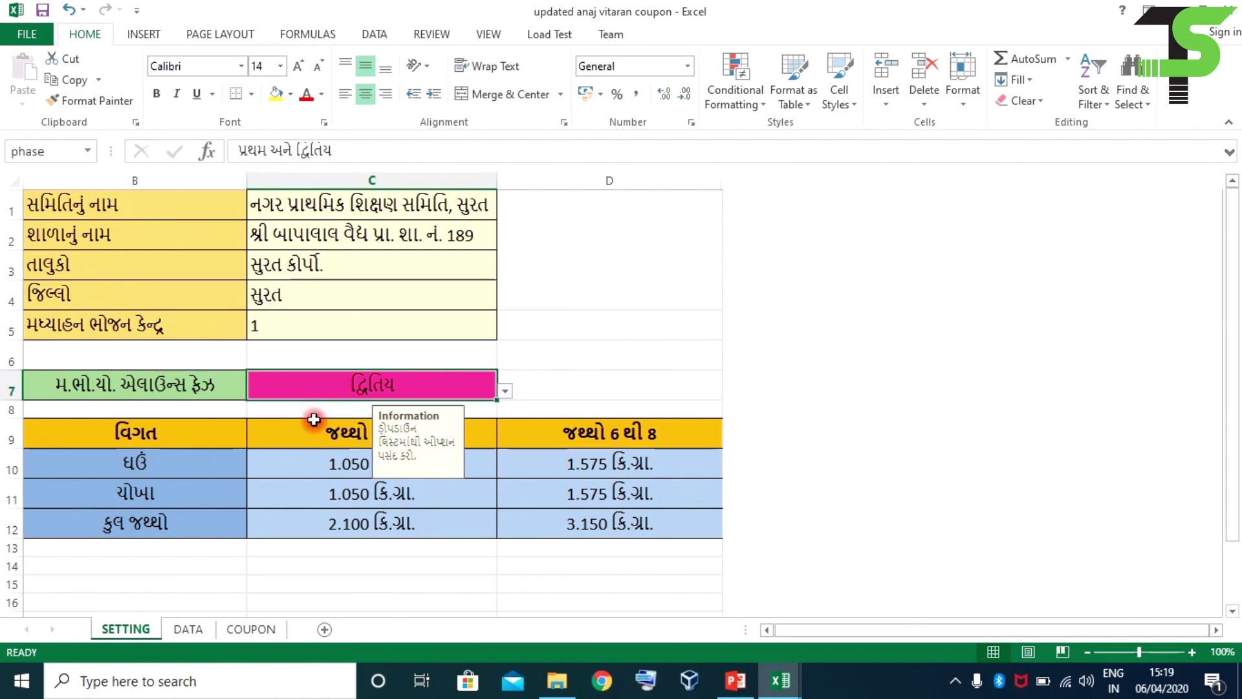
pyautogui.click(251, 629)
pyautogui.click(272, 397)
pyautogui.click(388, 397)
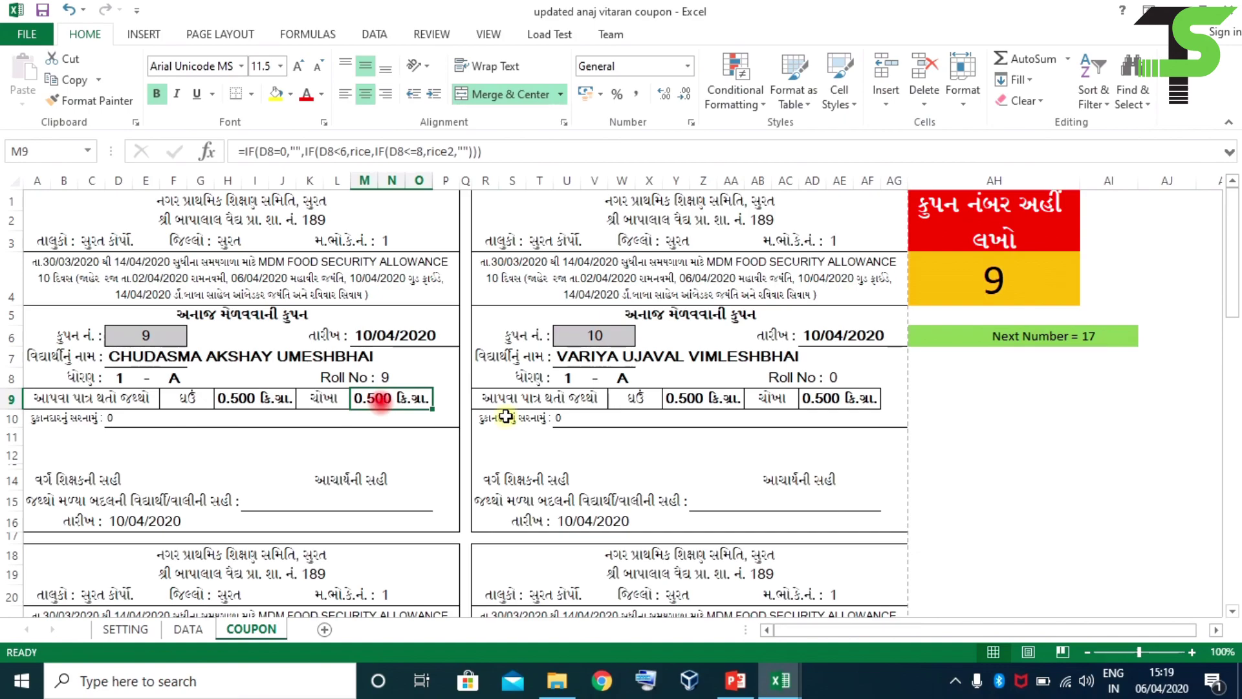
pyautogui.click(711, 398)
pyautogui.click(815, 399)
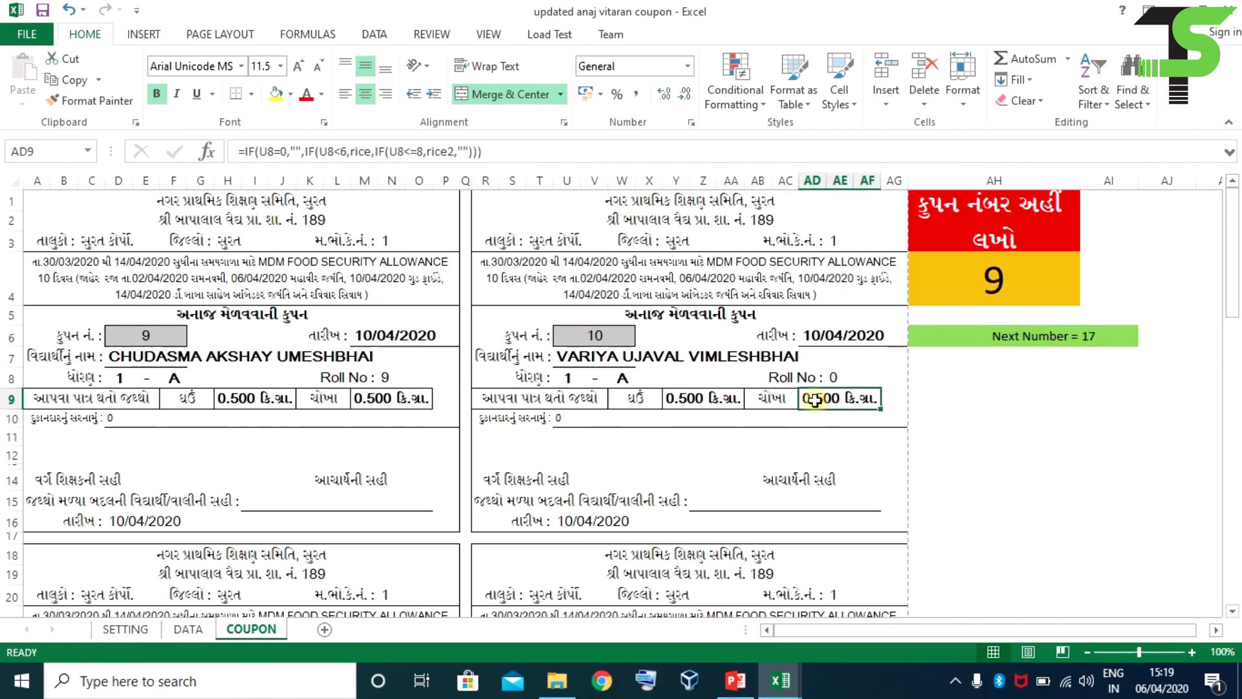
# Save the workbook with Ctrl+S
pyautogui.hotkey('ctrl', 's')
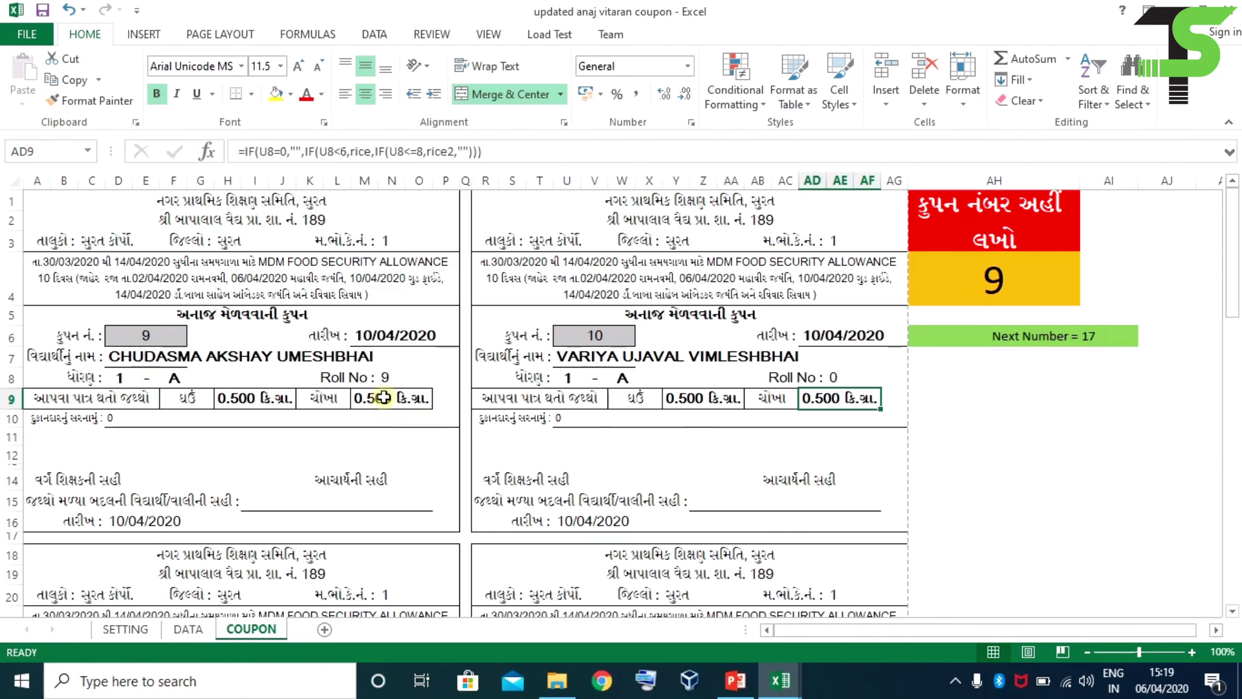
pyautogui.scroll(-2, 437, 378)
pyautogui.scroll(2, 673, 353)
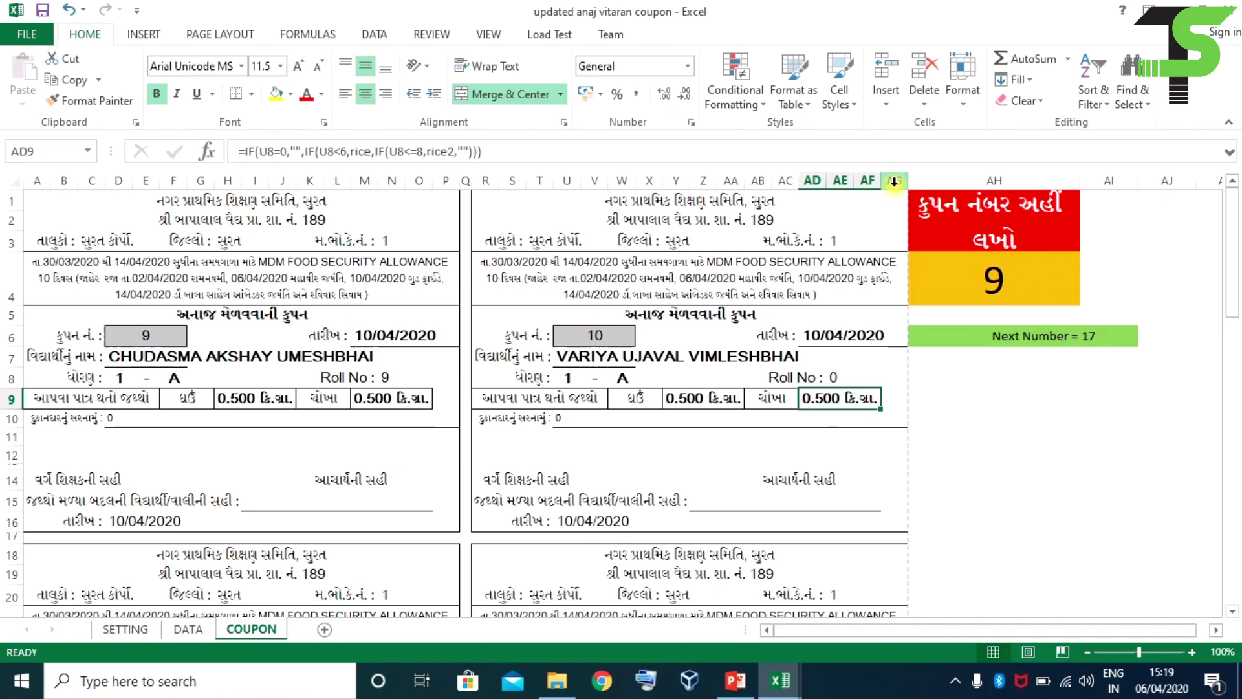
pyautogui.hotkey('alt', 'p')
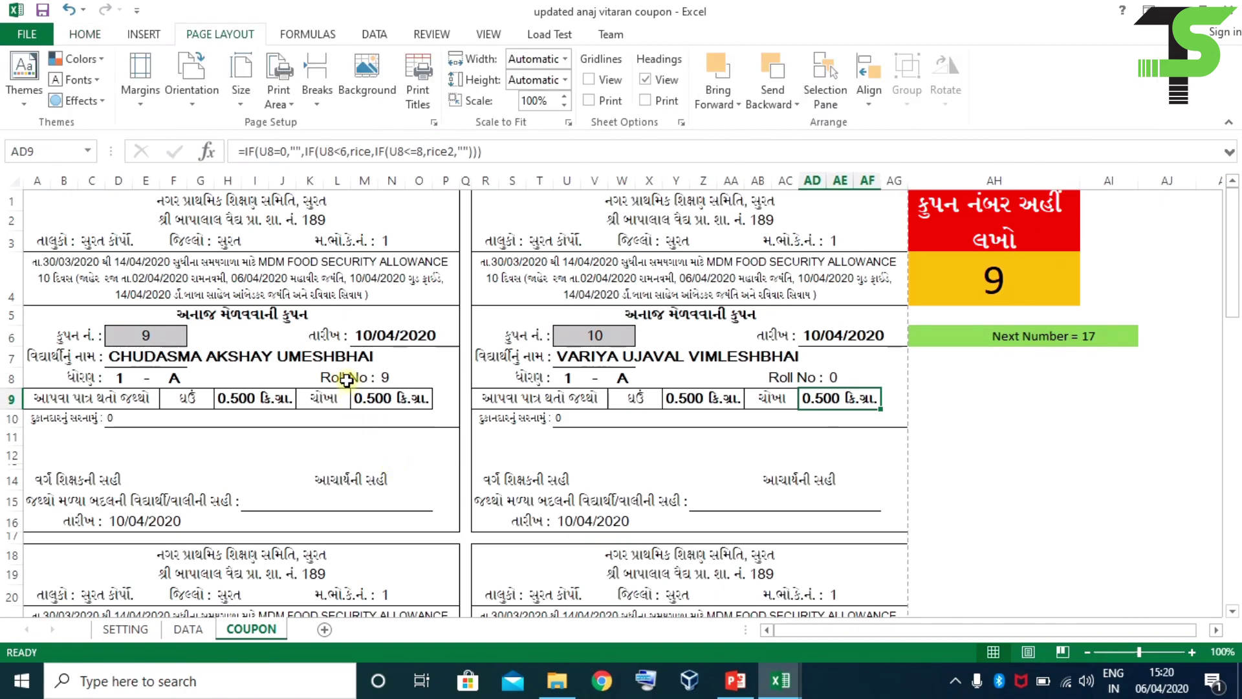
# Check the coupon's Roll No cell formula, then clear DATA header G1 so it reverts to Column1
pyautogui.click(348, 381)
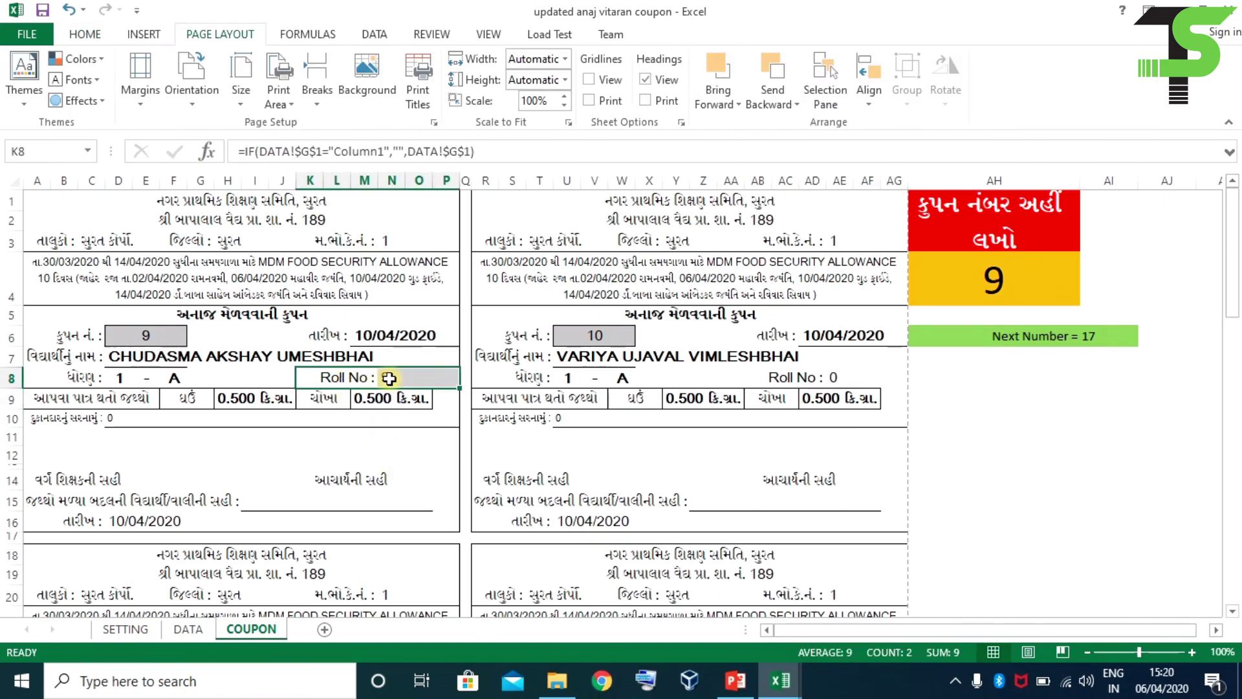
pyautogui.click(386, 378)
pyautogui.click(188, 629)
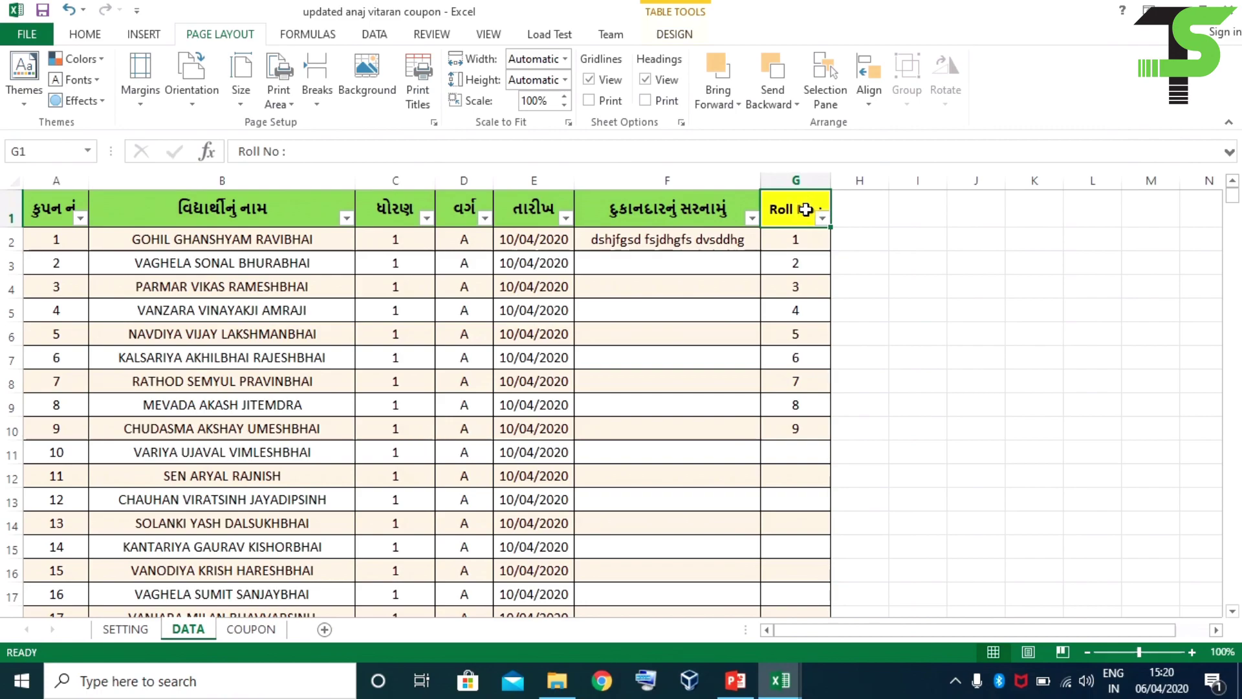
pyautogui.click(796, 210)
pyautogui.press('Delete')
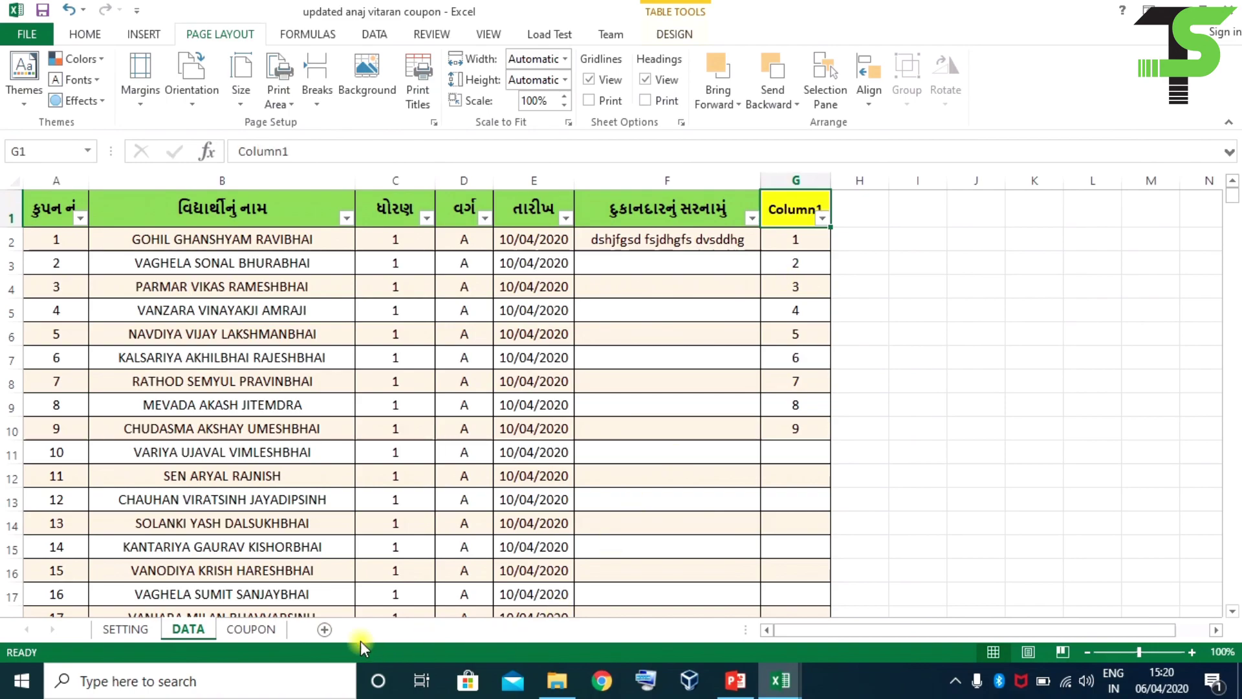
# On the COUPON sheet, confirm the Roll No cell is now empty
pyautogui.click(259, 627)
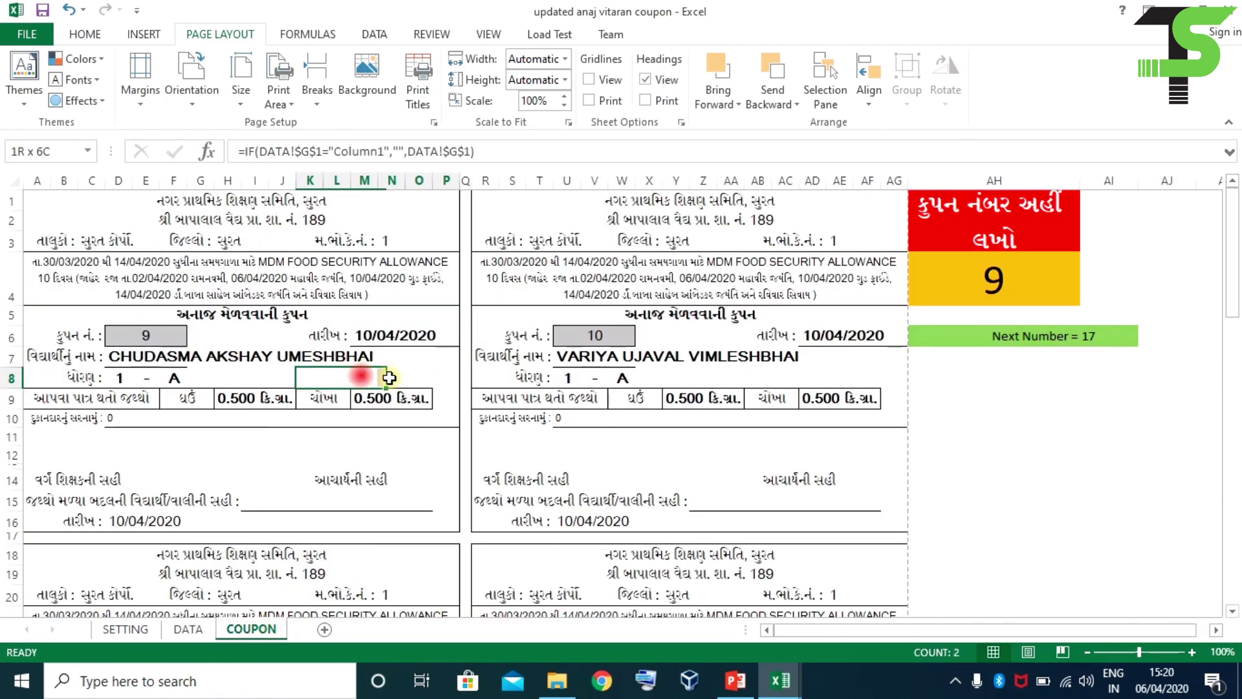
pyautogui.click(392, 455)
pyautogui.click(361, 378)
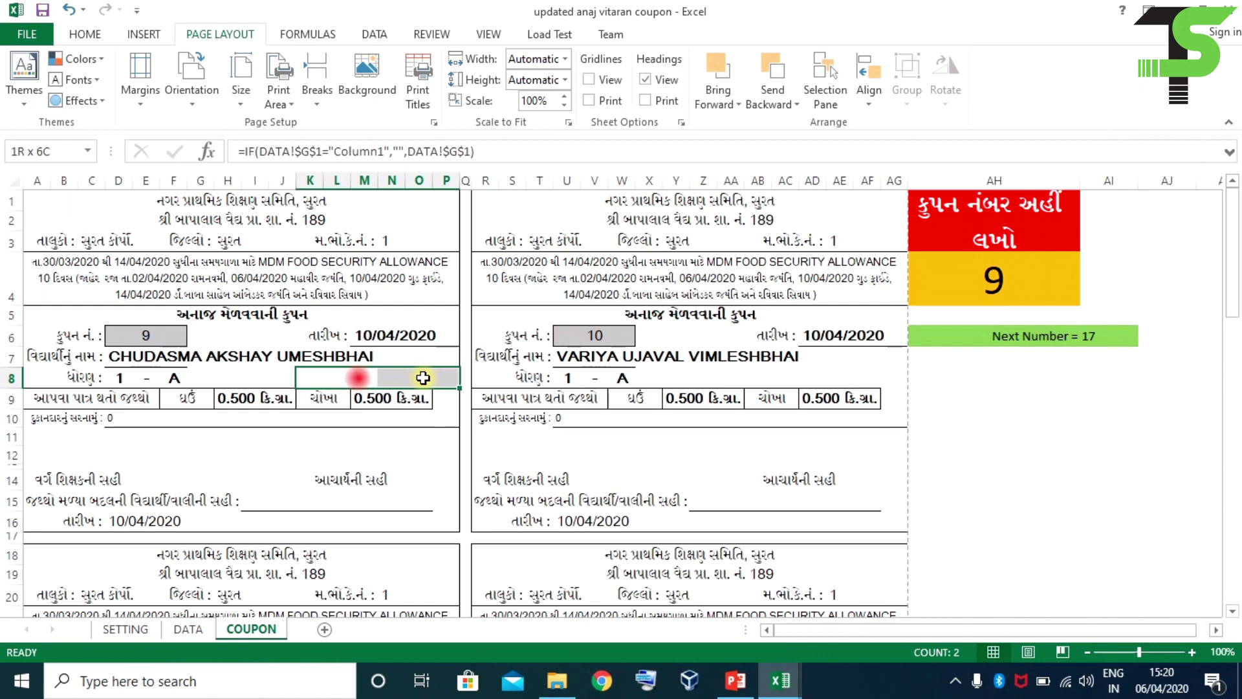